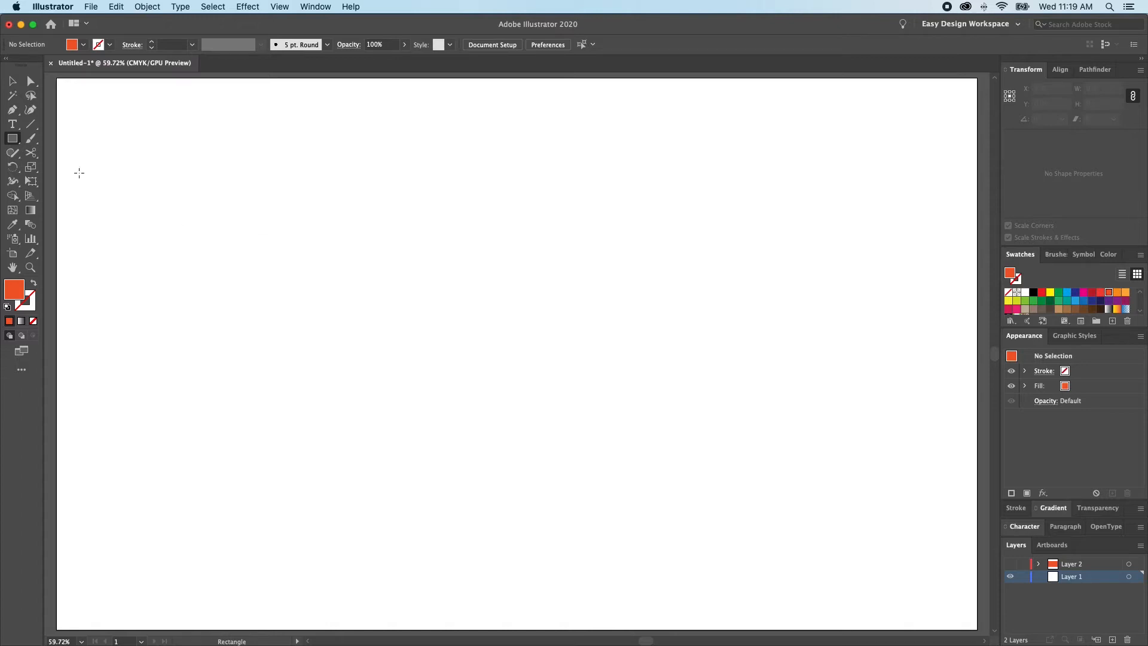
Draw a 6 in by 6 in square using exact dimensions with the Rectangle tool
left_click(271, 187)
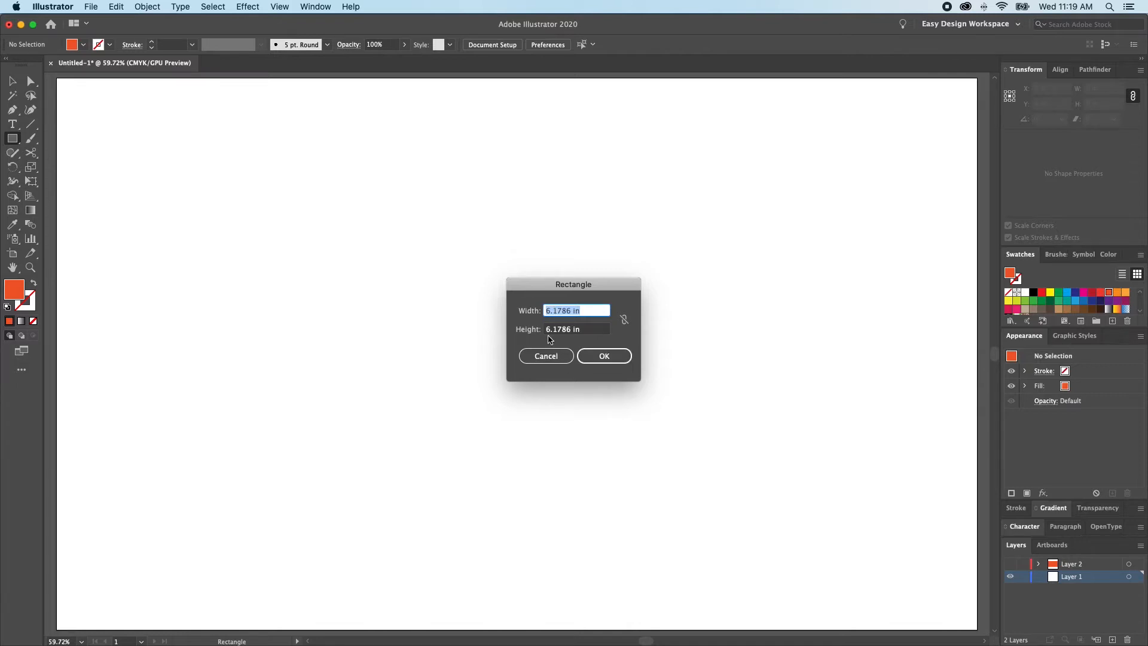
type("6")
key("Tab")
type("6")
key("Tab")
key("Return")
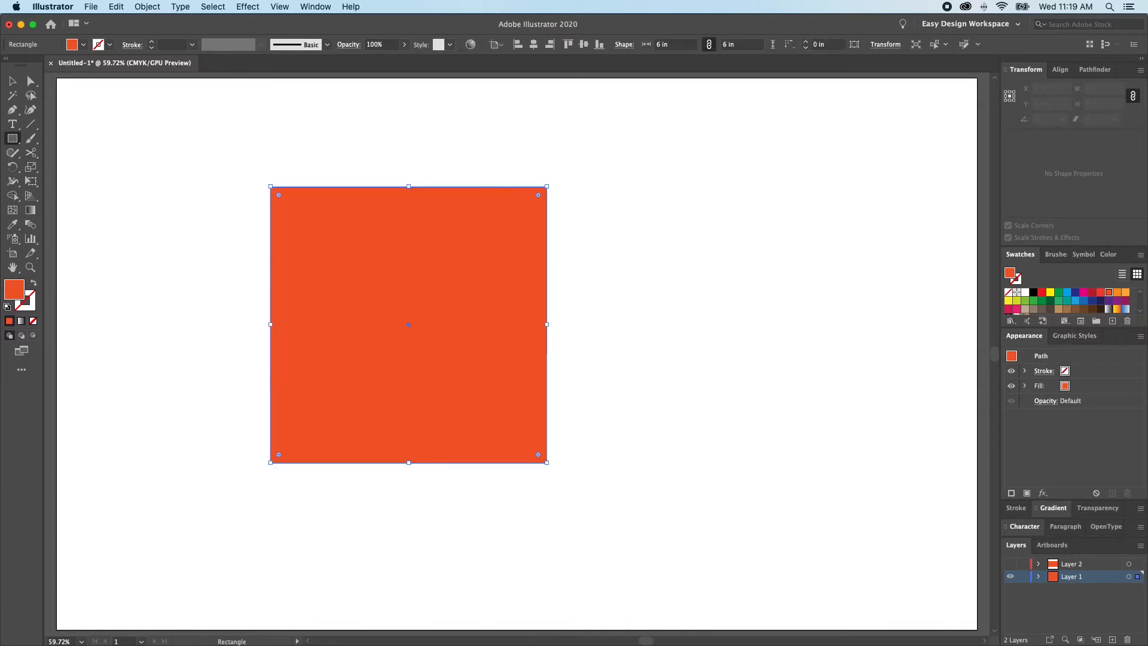
Move the square closer to the artboard's center, at about X 9.29 in and Y 5.31 in, and deselect it
key("v")
left_click_drag(505, 351, 582, 351)
left_click(661, 370)
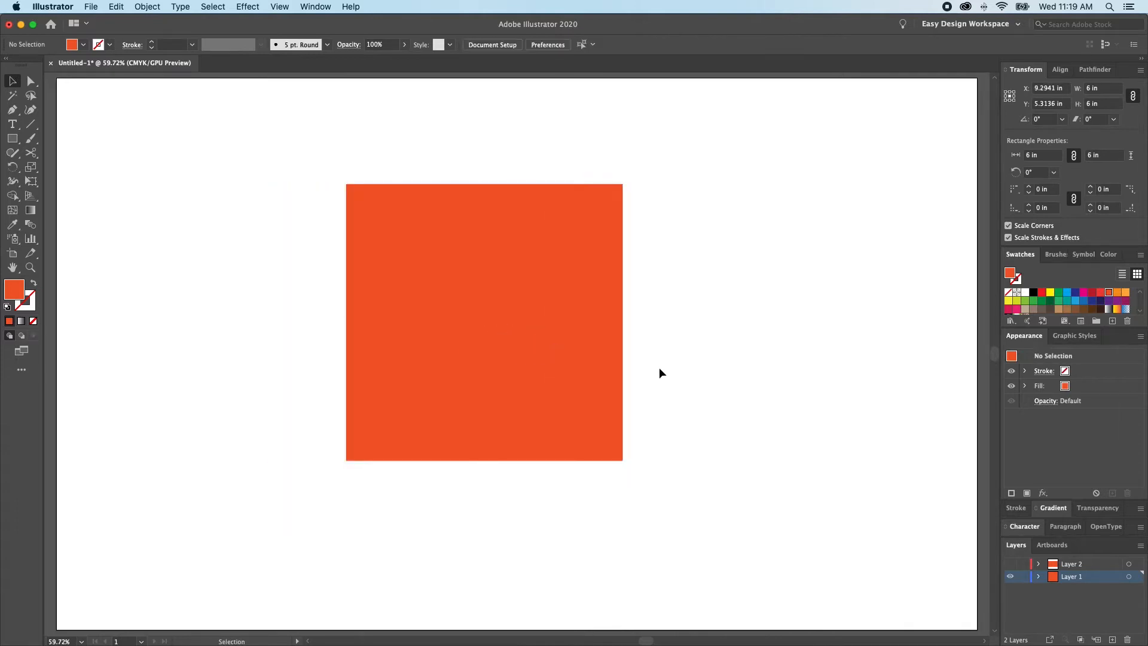
Delete the square, and draw and undo a small trial square in the upper-left area of the artboard
left_click(379, 266)
key("Delete")
key("m")
mouse_move(305, 204)
left_mouse_down()
mouse_move(448, 346)
mouse_move(495, 415)
mouse_move(407, 312)
mouse_move(591, 481)
mouse_move(406, 303)
mouse_move(413, 311)
left_mouse_up()
key("super+z")
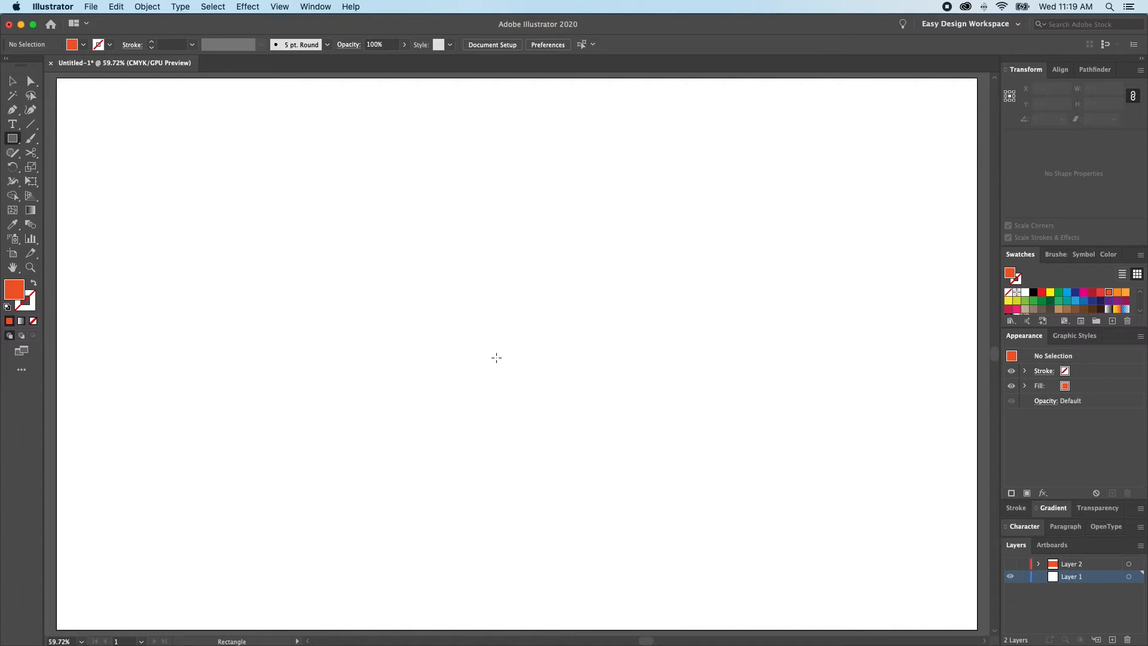
Draw a square about 10.18 in wide outward from its center near the artboard's middle, and delete it
left_click_drag(495, 351, 731, 580)
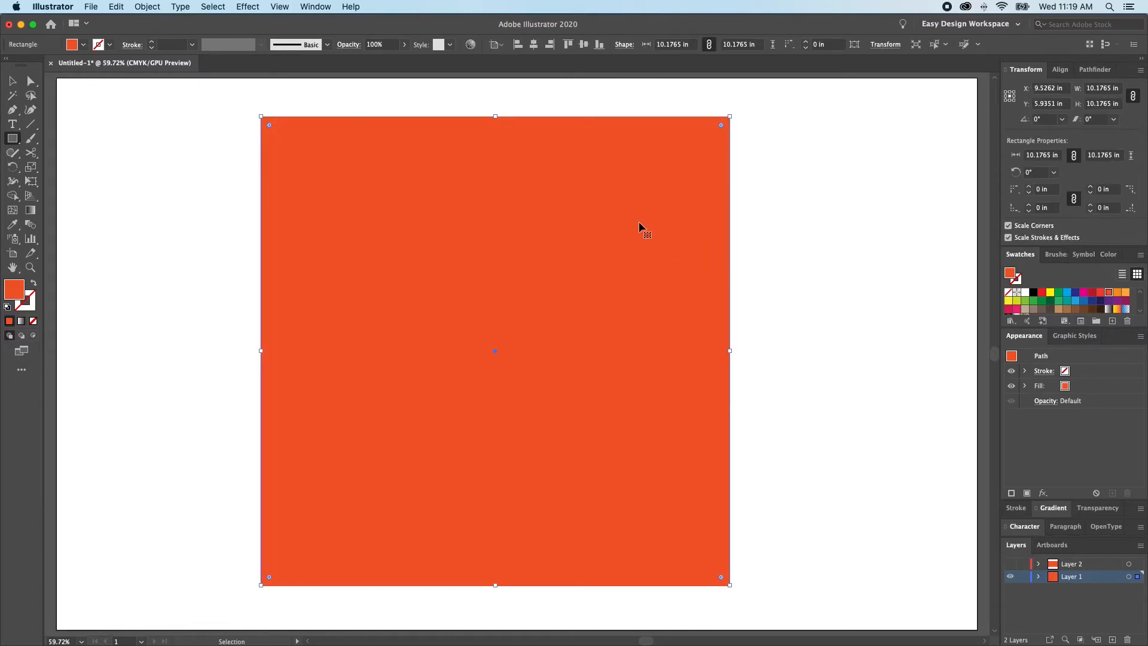
key("super+shift+a")
key("v")
left_click(613, 253)
key("Delete")
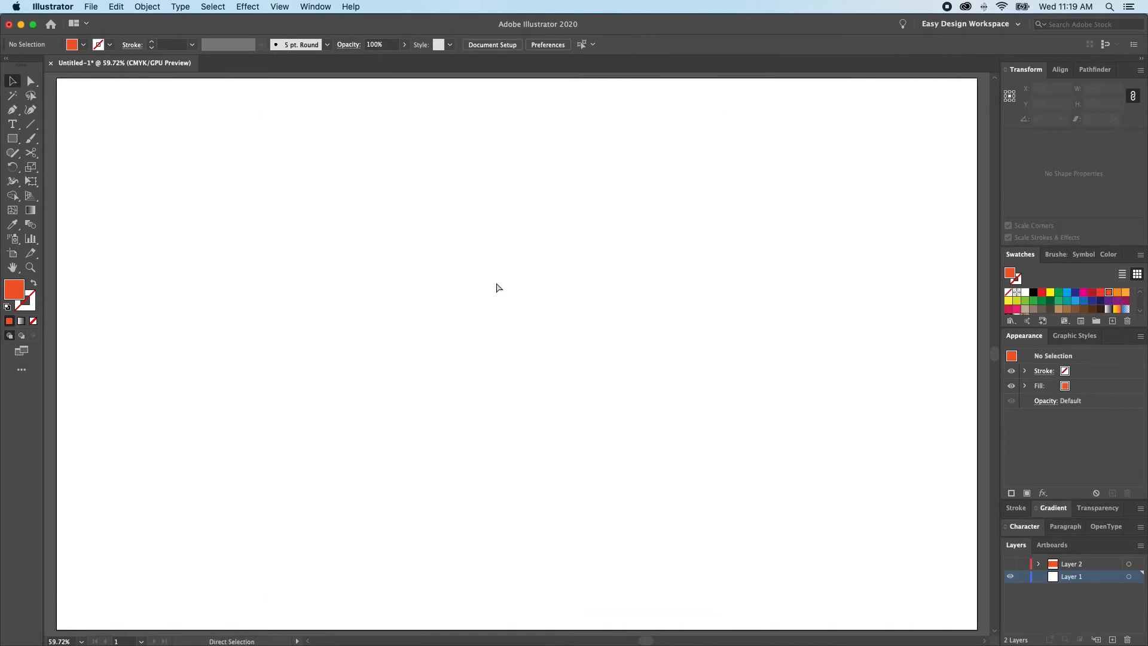
Draw a square about 9.09 in wide outward from the exact center of the artboard
left_click(281, 7)
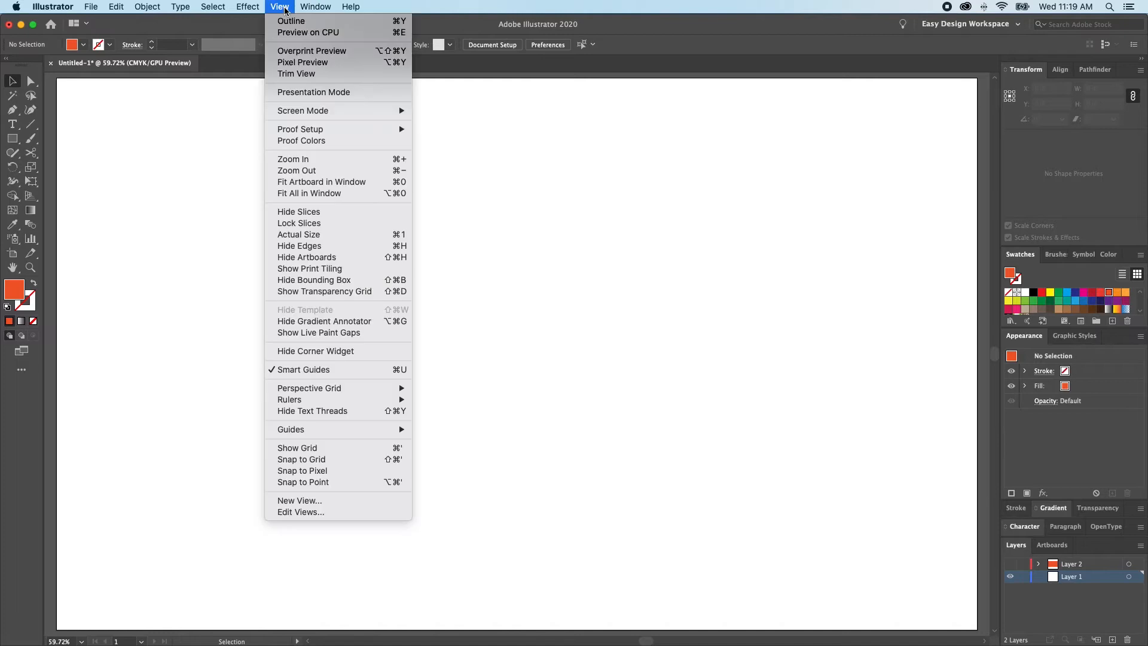
left_click(285, 9)
key("m")
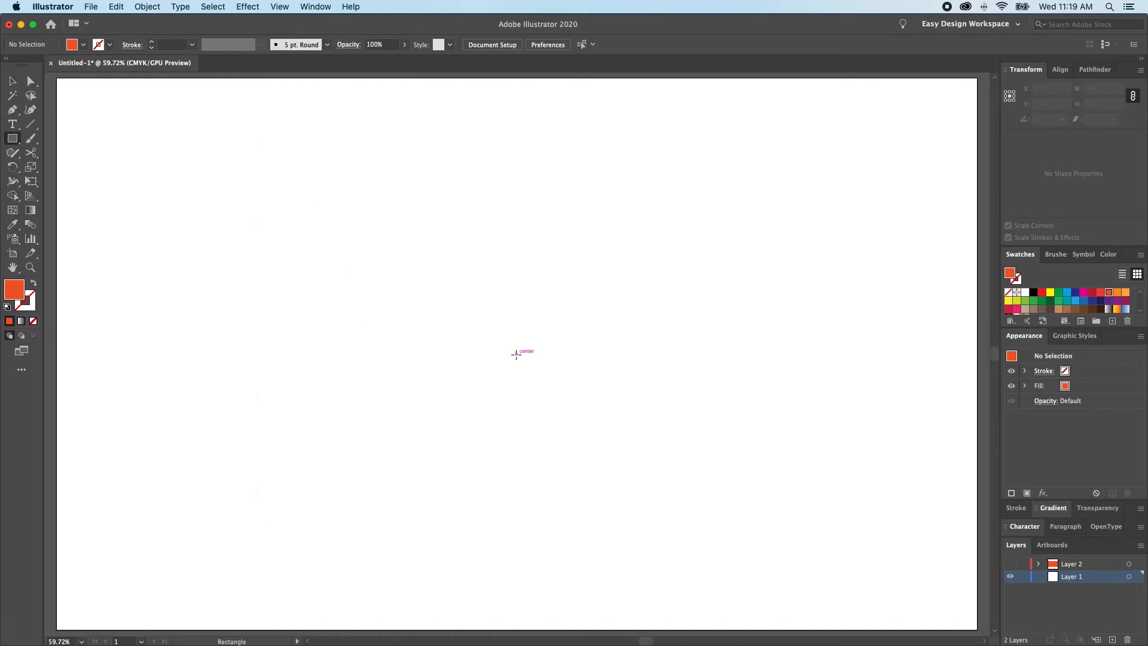
left_click(518, 353)
left_click_drag(517, 353, 710, 557)
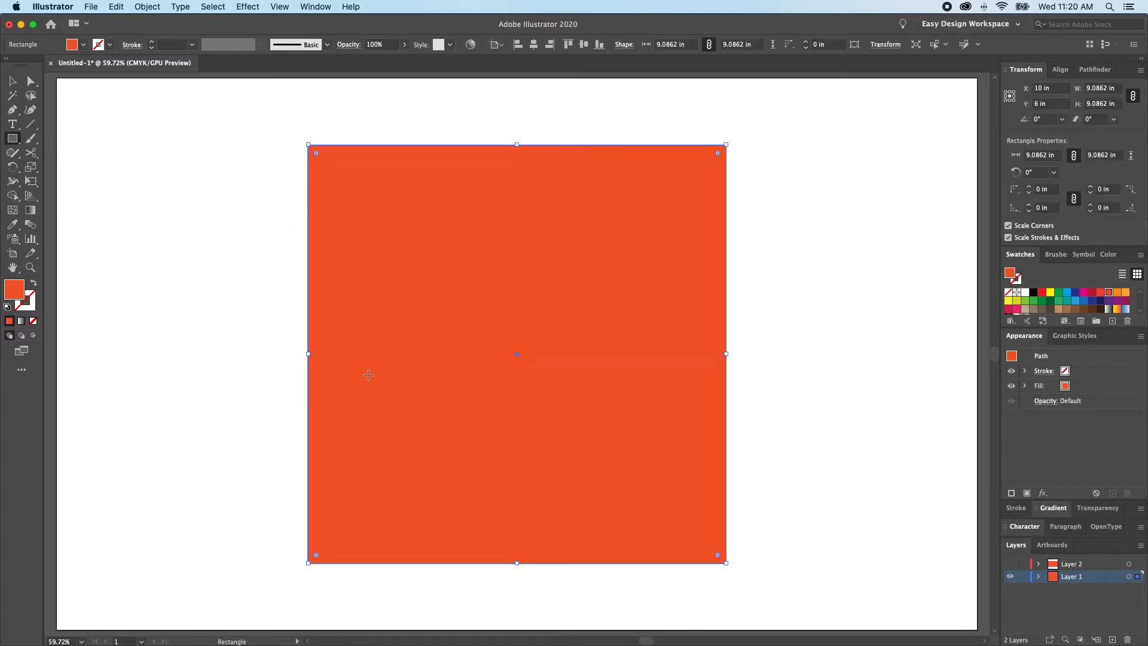
Draw four more rectangles overlapping the square, the last one about 6.39 in by 3.69 in and extending past its right edge
left_click_drag(219, 279, 590, 405)
left_click_drag(417, 167, 574, 508)
left_click_drag(338, 237, 618, 416)
left_click_drag(660, 375, 799, 459)
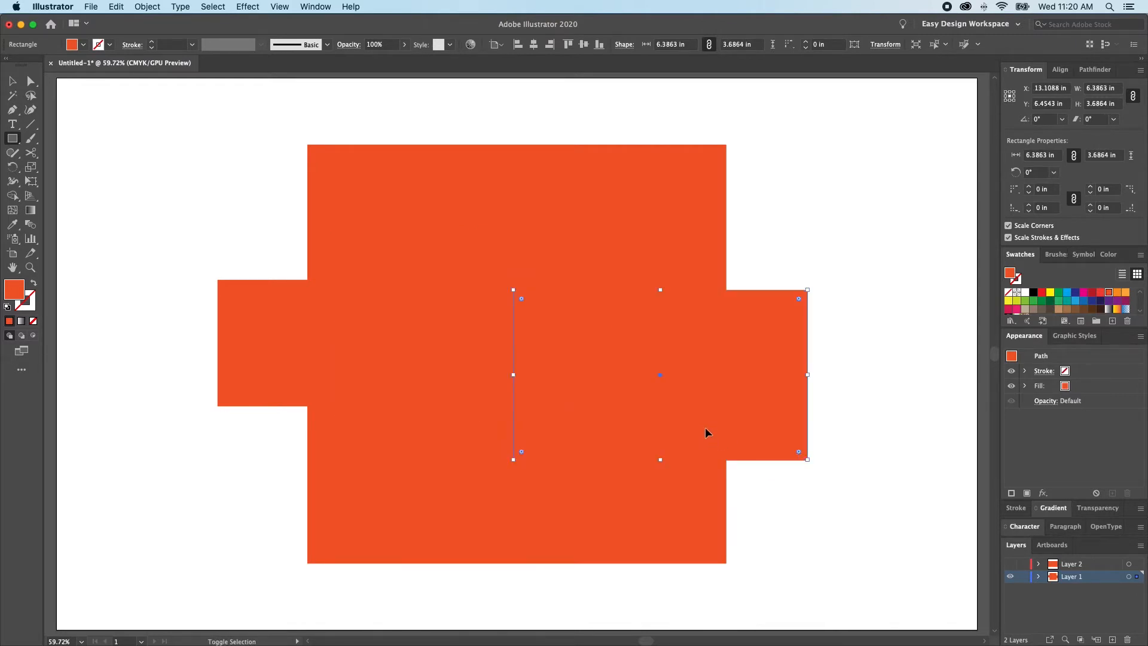
Select the square and all the overlapping rectangles and delete them from the artboard
key("super+shift+a")
key("v")
left_click_drag(230, 212, 856, 532)
key("Delete")
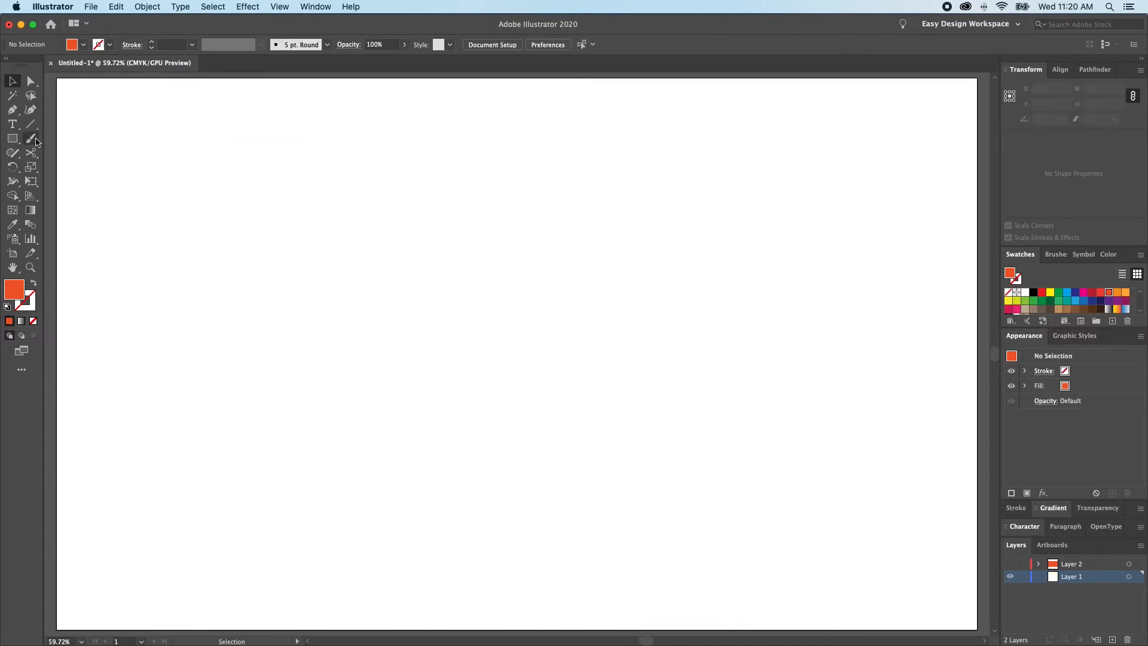
Create a 6 in by 4 in rounded rectangle with a 0.5 in corner radius
left_click_drag(12, 138, 69, 157)
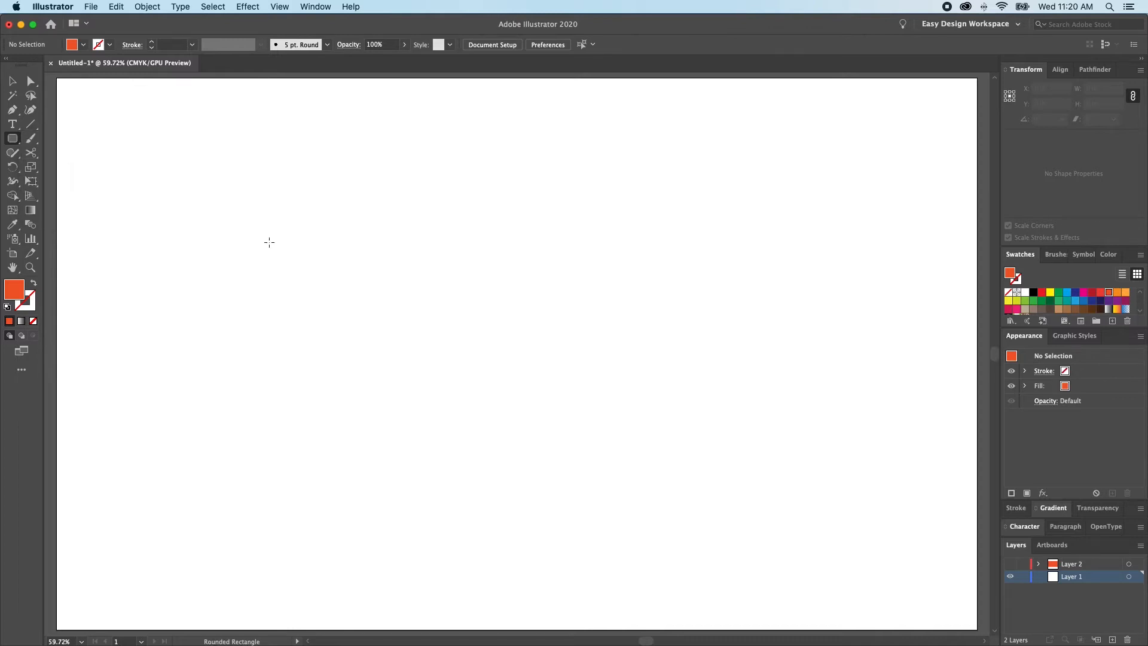
left_click(337, 250)
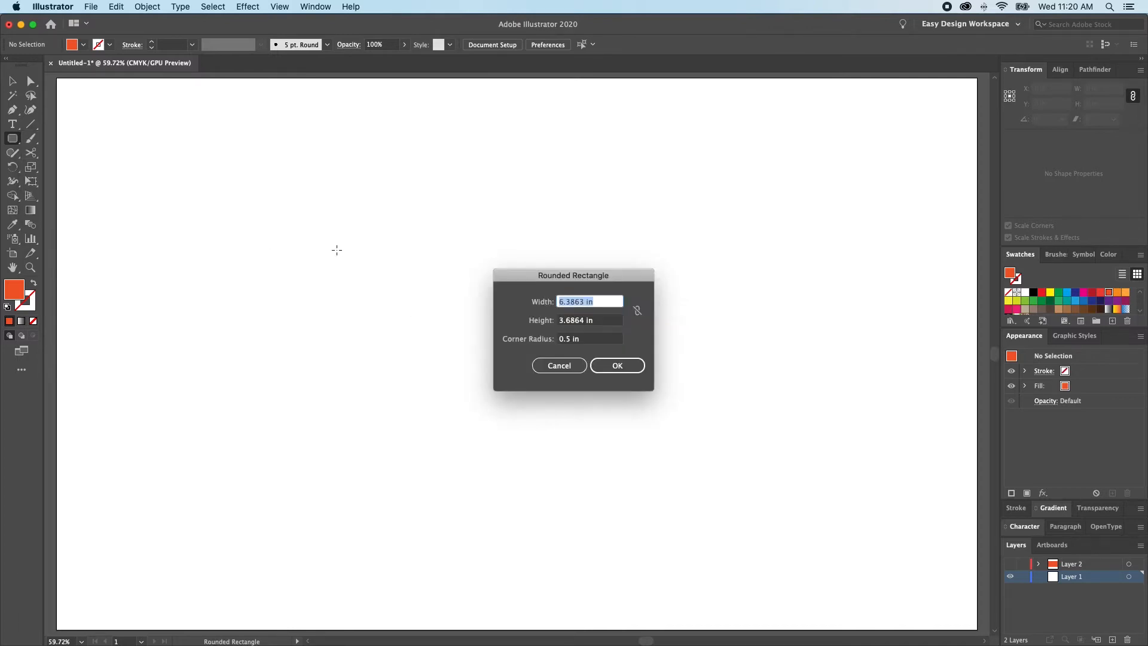
type("6")
key("Tab")
type("4")
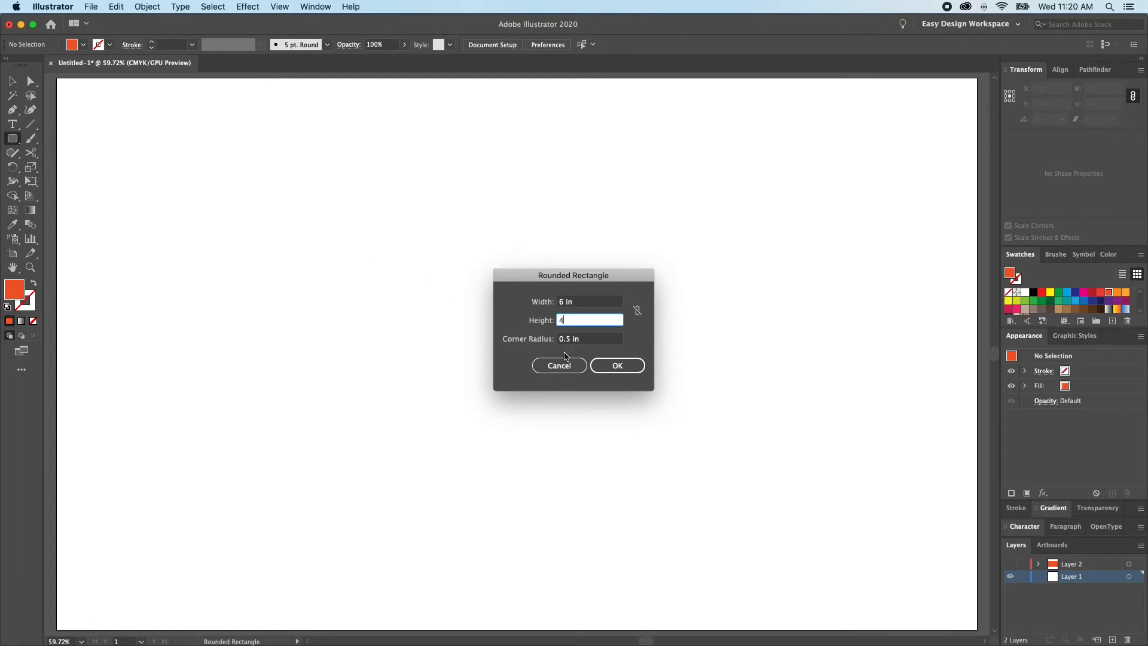
key("Tab")
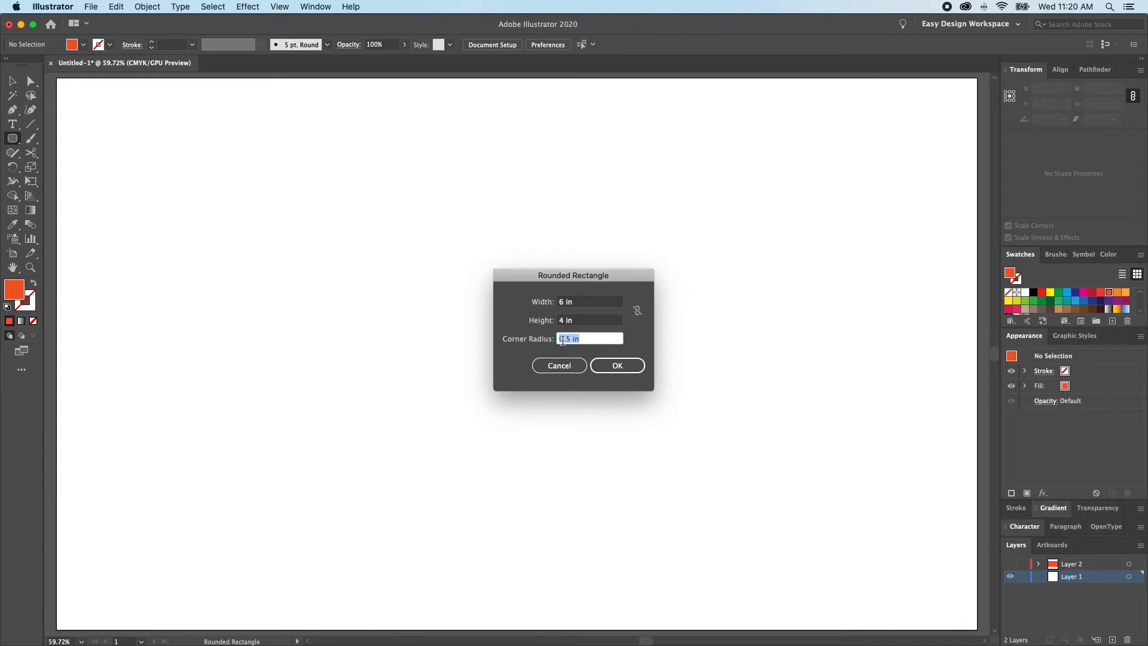
left_click(618, 368)
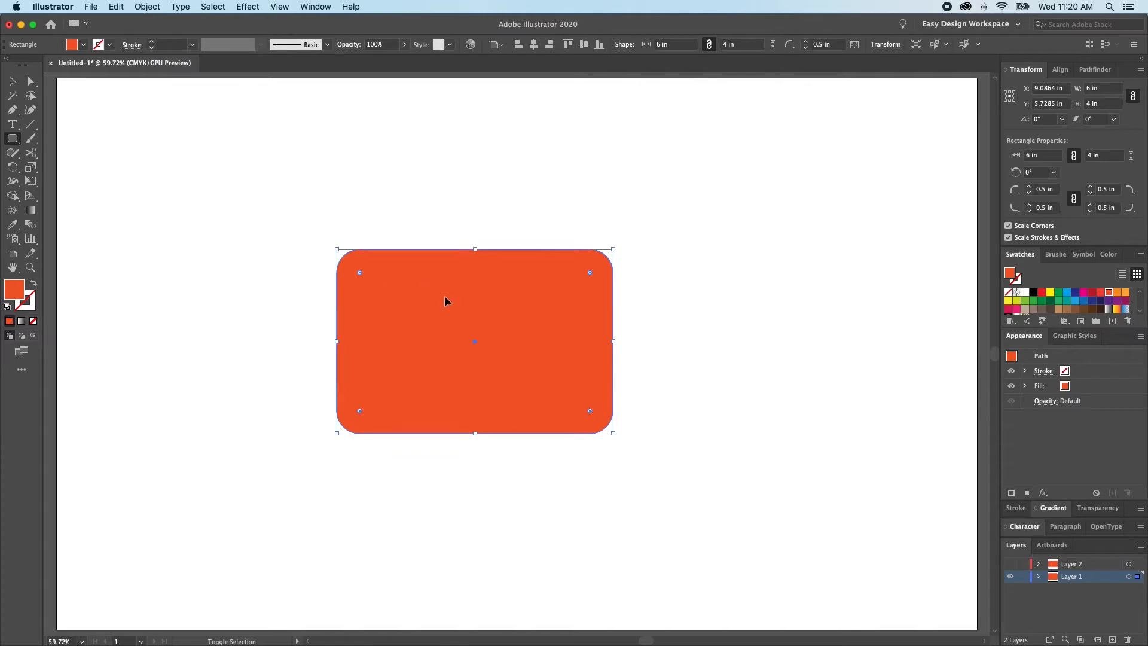
Move the rounded rectangle straight down to the lower part of the artboard and deselect it
key("super+shift+a")
key("v")
left_click_drag(444, 303, 450, 469)
key("super+shift+a")
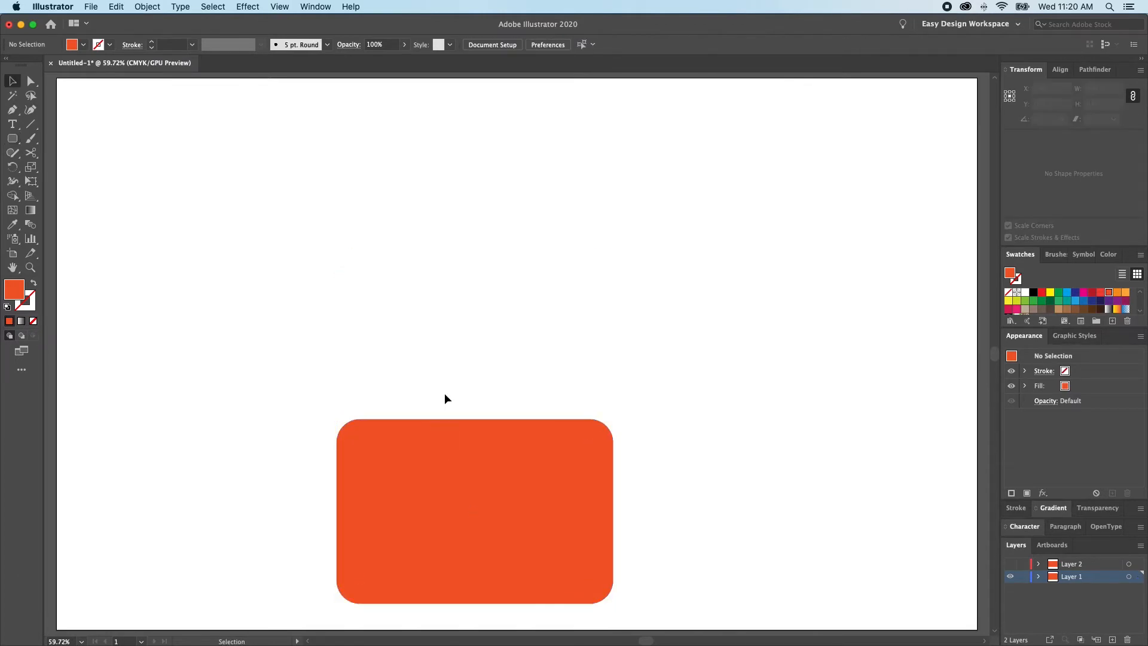
Draw a large rounded rectangle above the first, plus a tiny one and one about 2.53 in by 2.08 in on its left
left_click(14, 141)
left_click_drag(325, 141, 847, 396)
left_click_drag(205, 228, 221, 244)
key("shift+super+a")
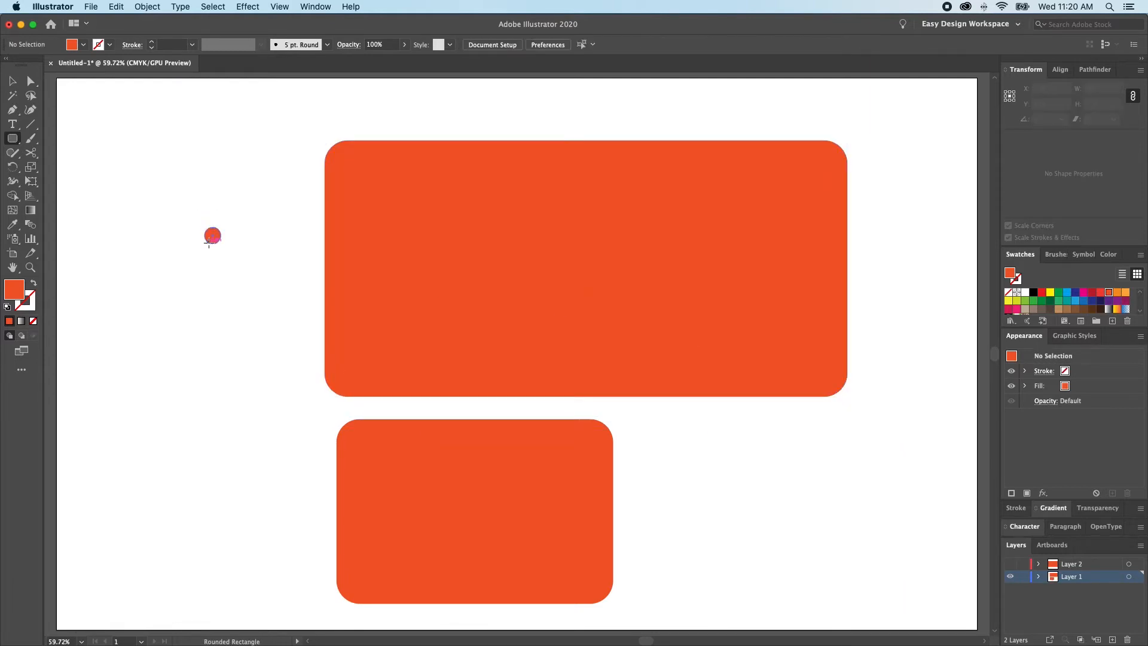
left_click_drag(184, 301, 301, 396)
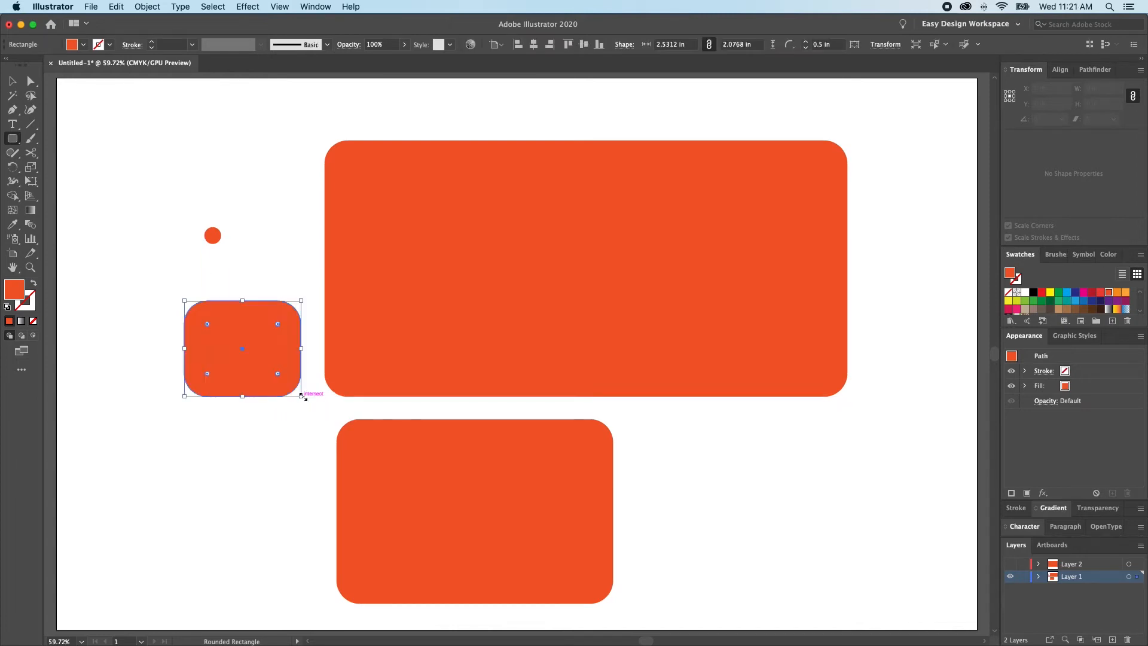
key("shift+super+a")
Select all the rounded rectangles and delete them from the artboard
key("v")
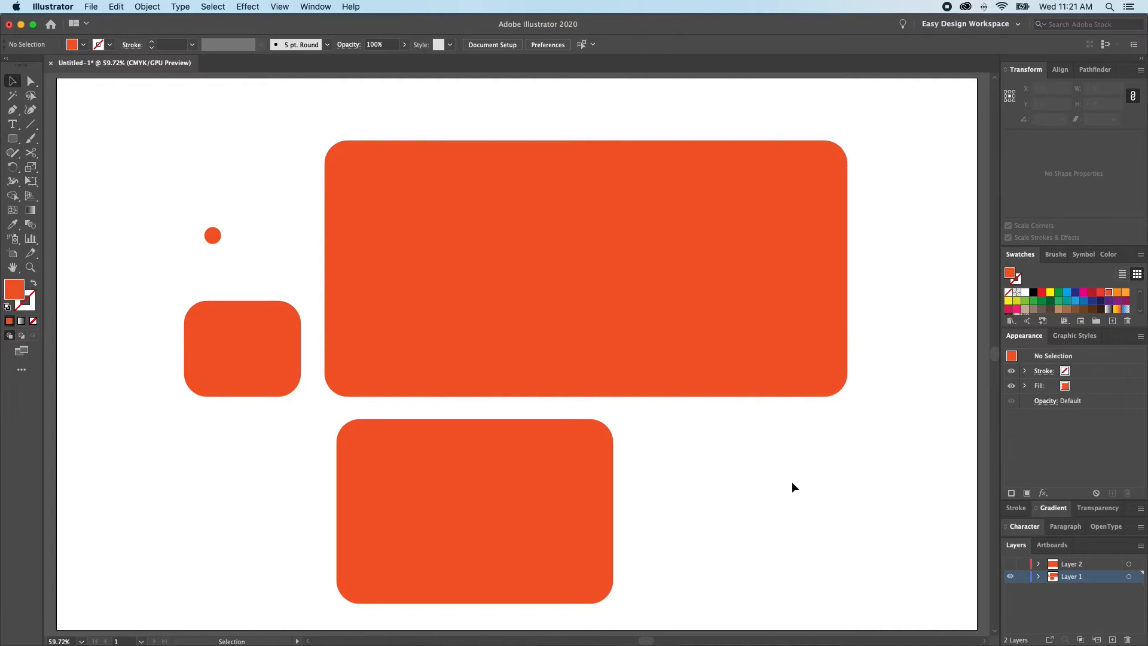
left_click_drag(168, 138, 616, 449)
key("Delete")
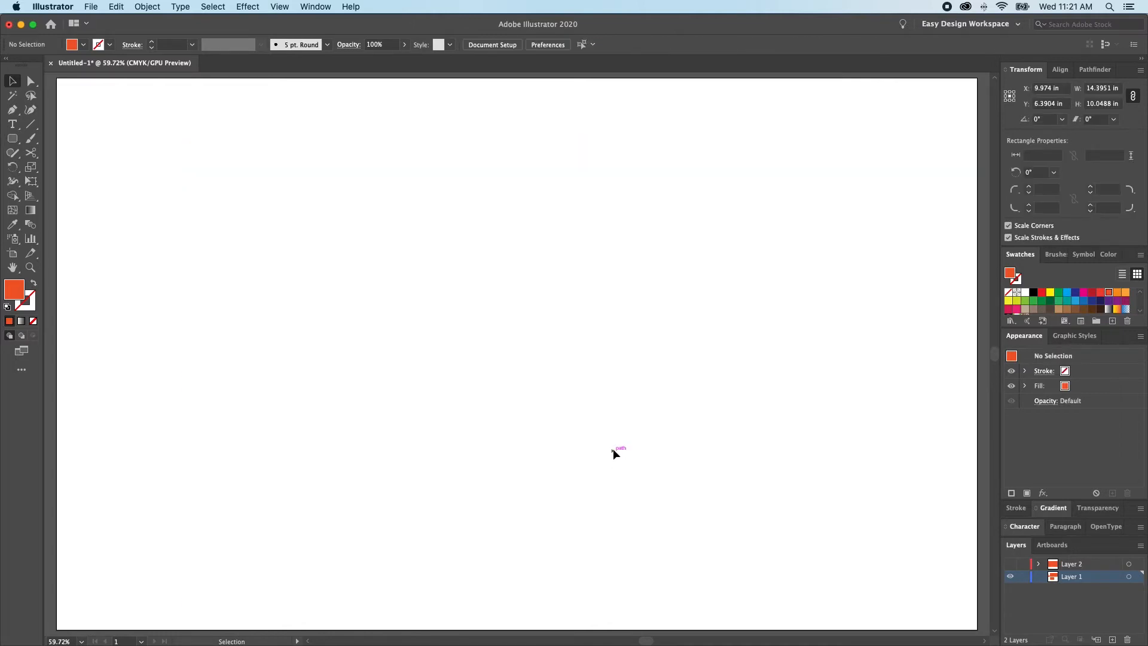
Draw a large circle with the Ellipse tool outward from the artboard's center, nearly filling its height
left_click(13, 142)
left_click_drag(13, 145, 56, 164)
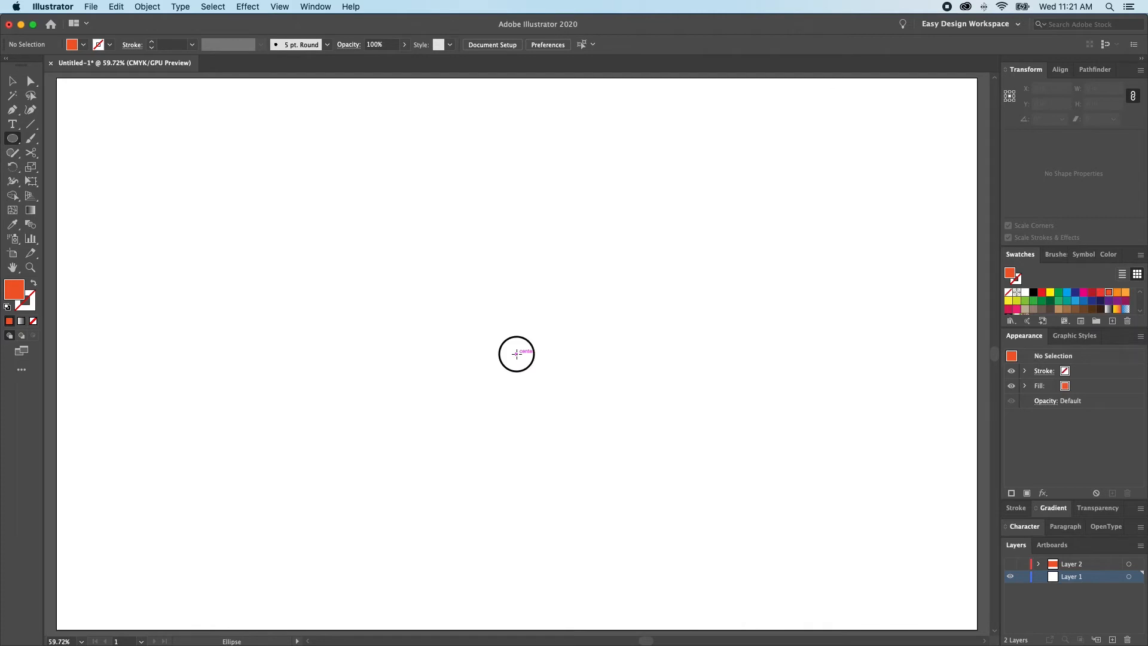
left_click_drag(517, 354, 780, 605)
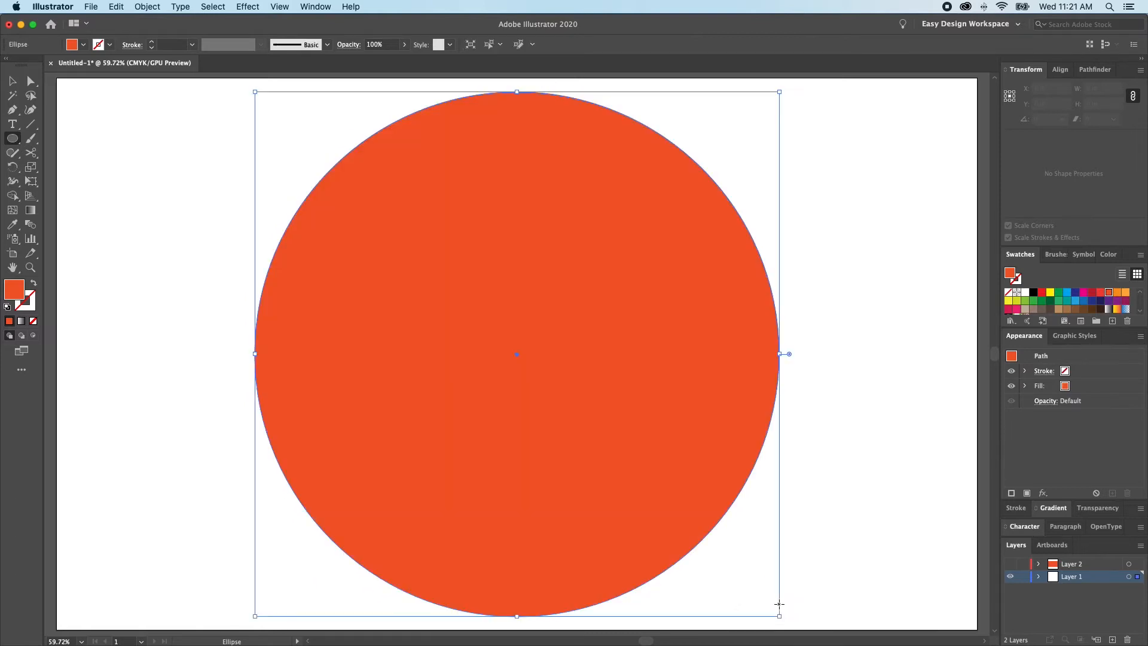
key("super+shift+a")
Draw a tall ellipse and a wide ellipse left of the circle, plus two more ellipses outward from their centers
left_click_drag(158, 159, 246, 426)
left_click_drag(126, 331, 455, 473)
key("super+shift+a")
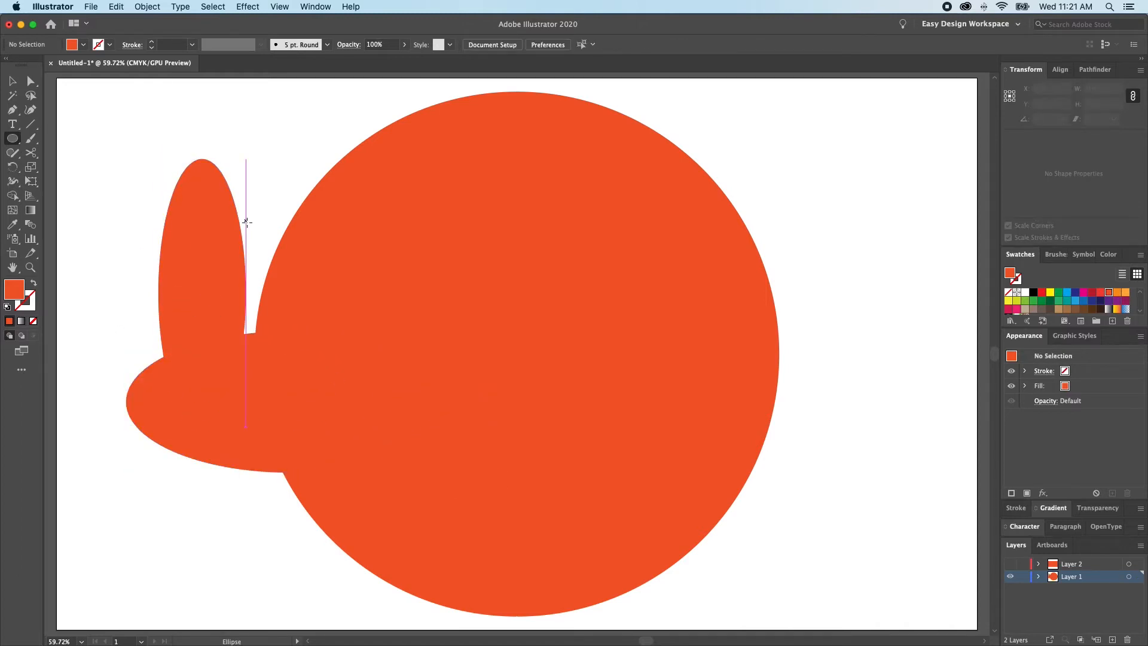
mouse_move(273, 204)
left_mouse_down()
mouse_move(412, 351)
mouse_move(395, 347)
mouse_move(410, 328)
mouse_move(377, 305)
mouse_move(439, 312)
mouse_move(416, 291)
left_mouse_up()
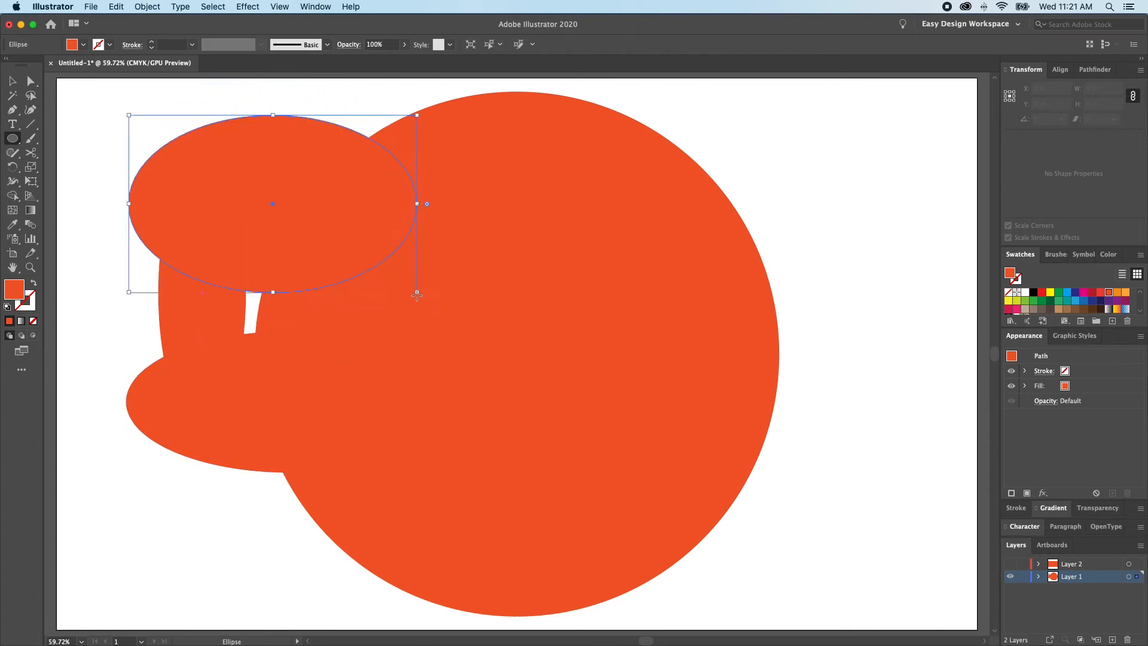
left_click_drag(591, 354, 715, 465)
key("shift+super+a")
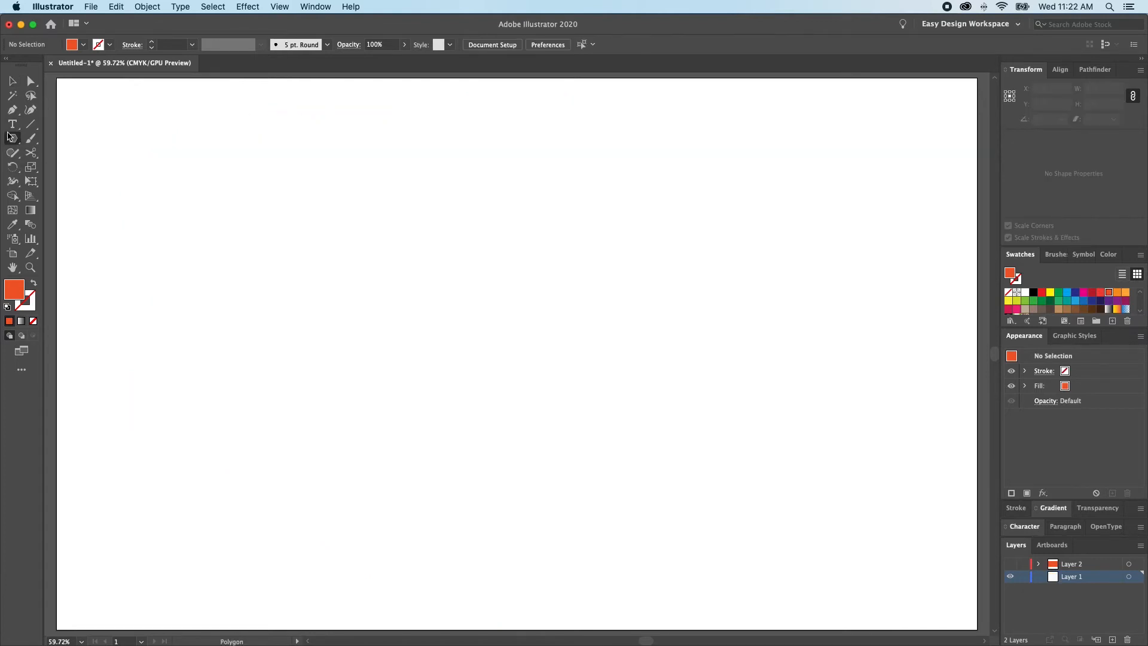
Create an eight-sided polygon with a 3 in radius
left_click(12, 140)
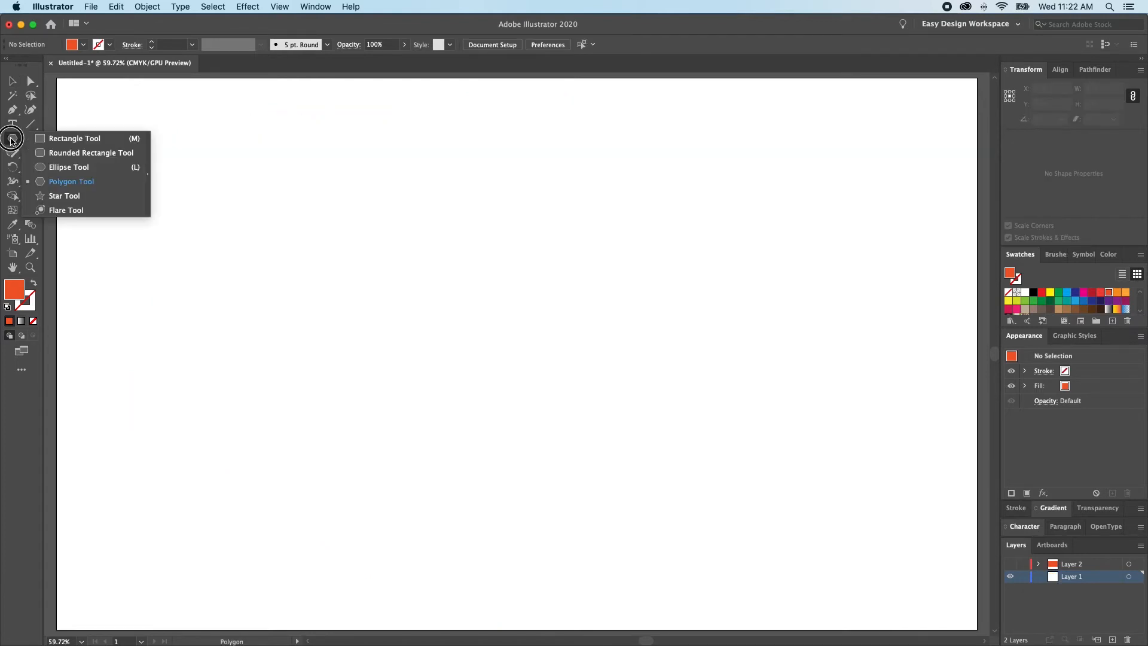
left_click(71, 181)
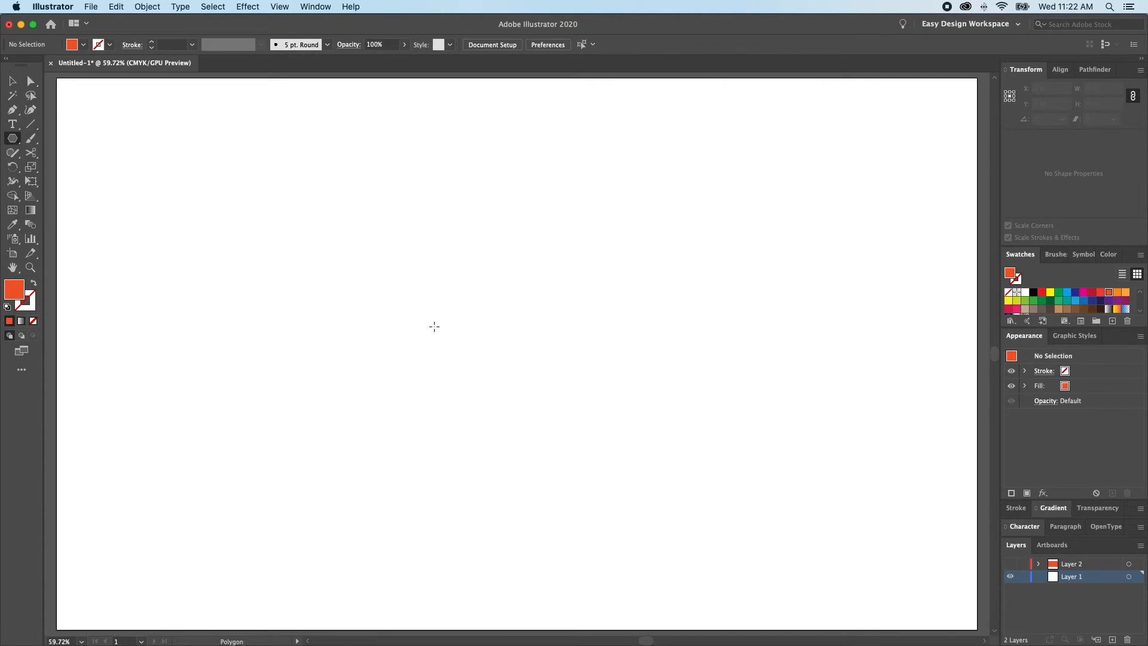
left_click(435, 326)
left_click(539, 309)
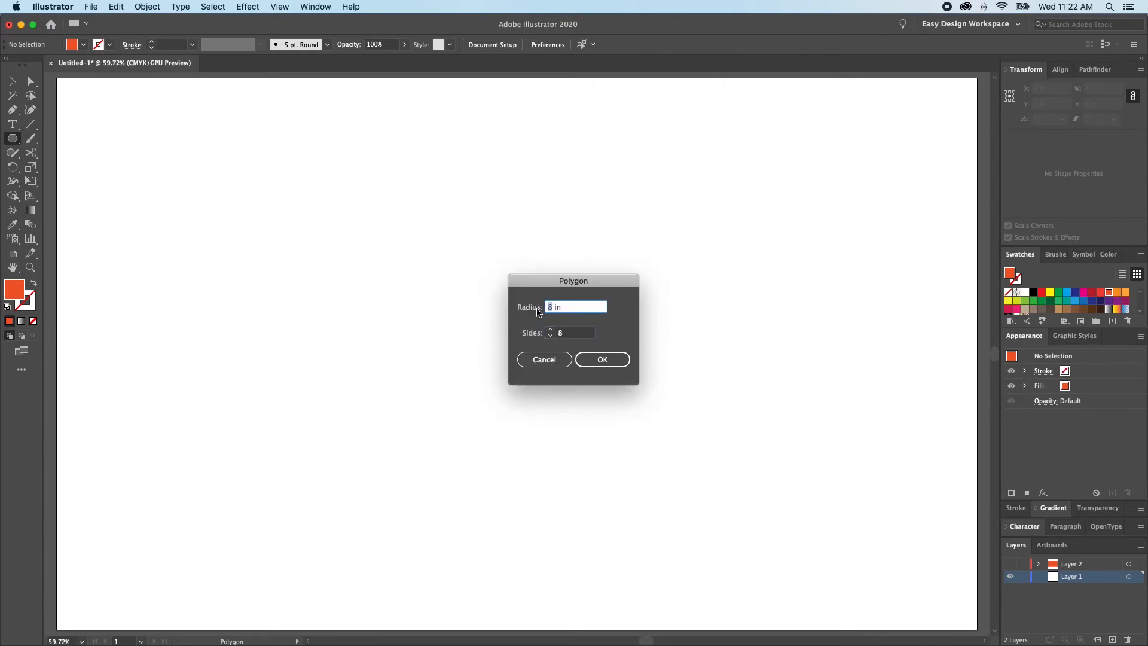
type("3")
key("Tab")
left_click(619, 359)
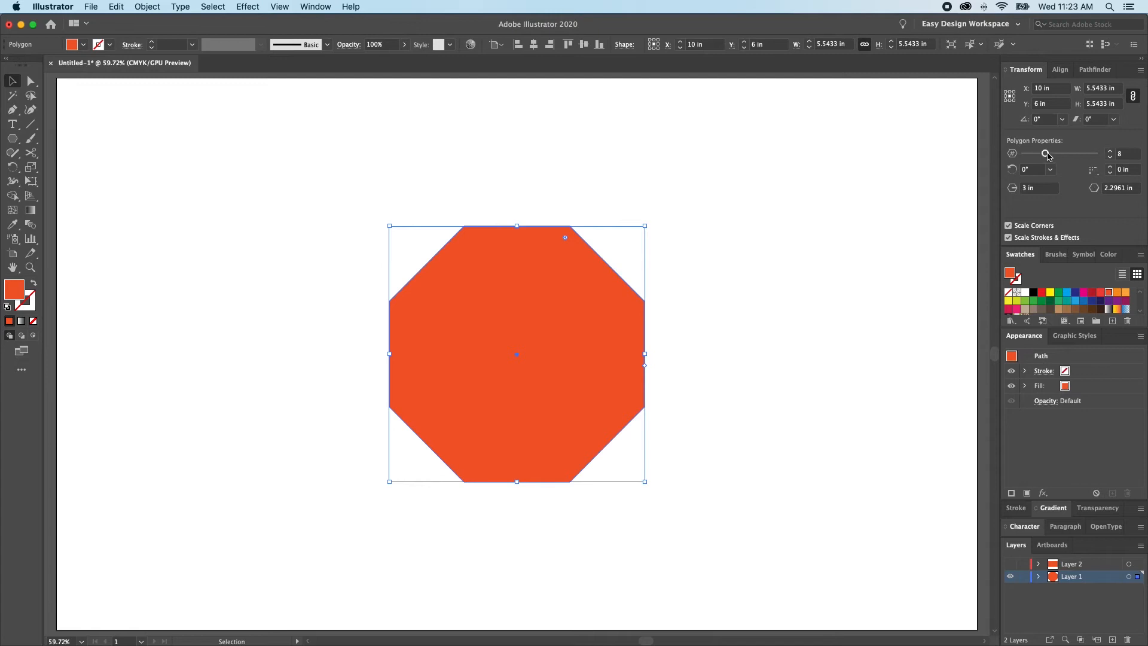
Round the octagon's corners to a 1.75 in corner radius
mouse_move(1045, 155)
left_mouse_down()
mouse_move(1066, 155)
mouse_move(1045, 155)
left_mouse_up()
left_click(1113, 168)
left_click(1112, 167)
left_click(1113, 168)
left_click(1112, 168)
left_click(1112, 167)
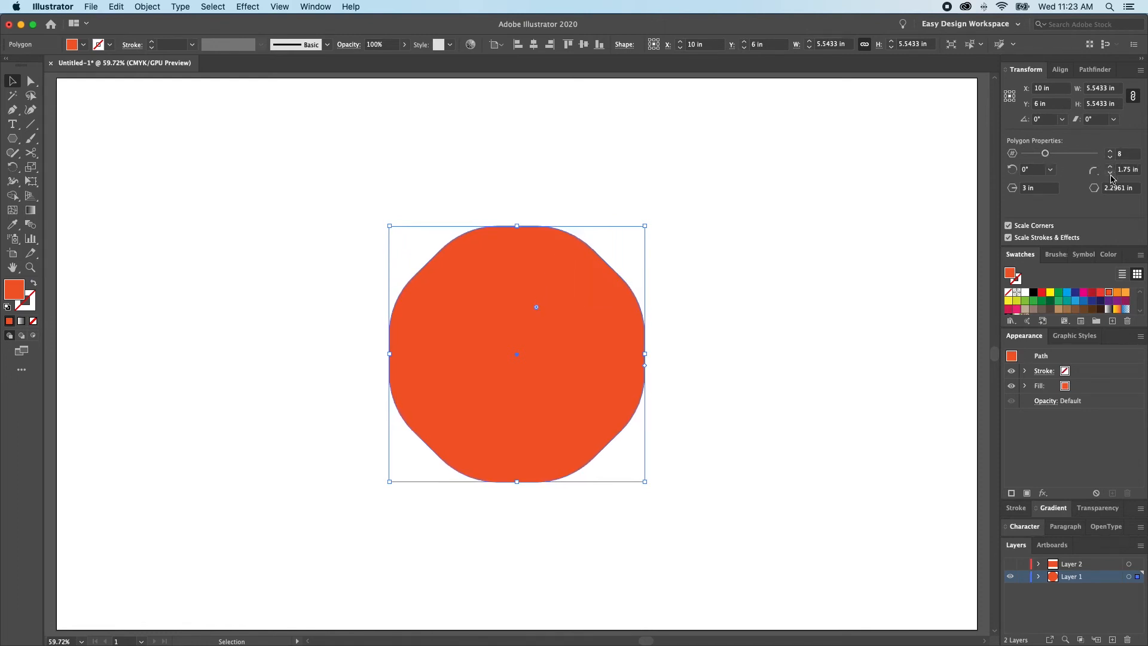
Reset the octagon's corner radius to 0 in
left_click(1113, 174)
left_click(1114, 174)
left_click(1114, 174)
left_click(1113, 174)
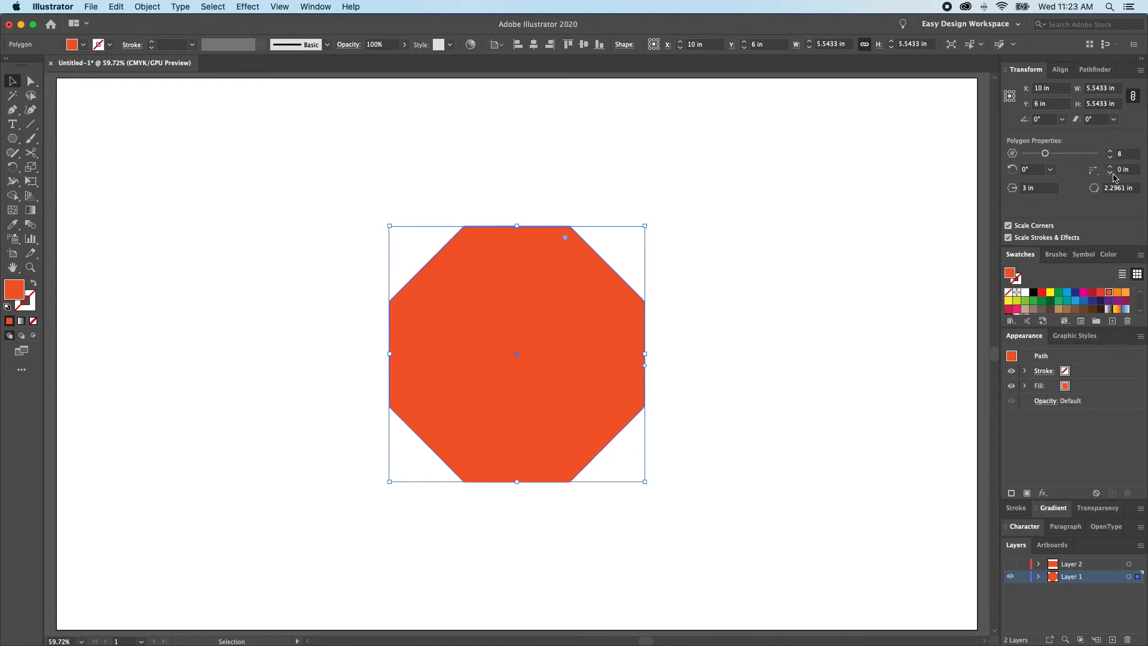
Set the octagon's rotation angle to 45°
left_click(1050, 170)
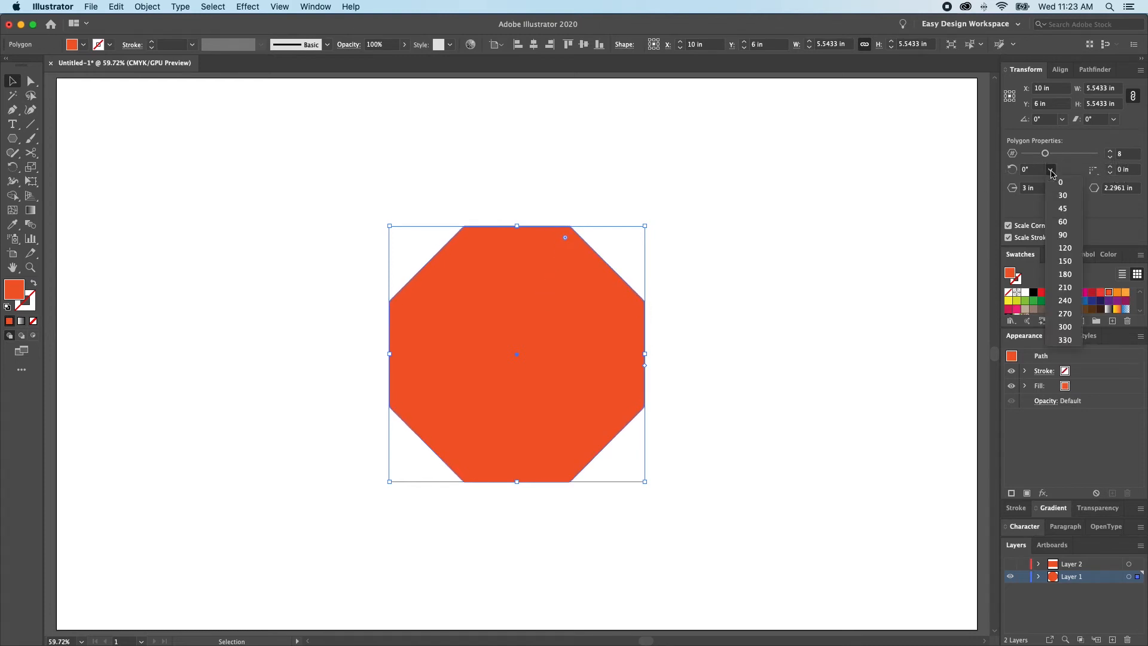
left_click(1067, 211)
left_click(1052, 172)
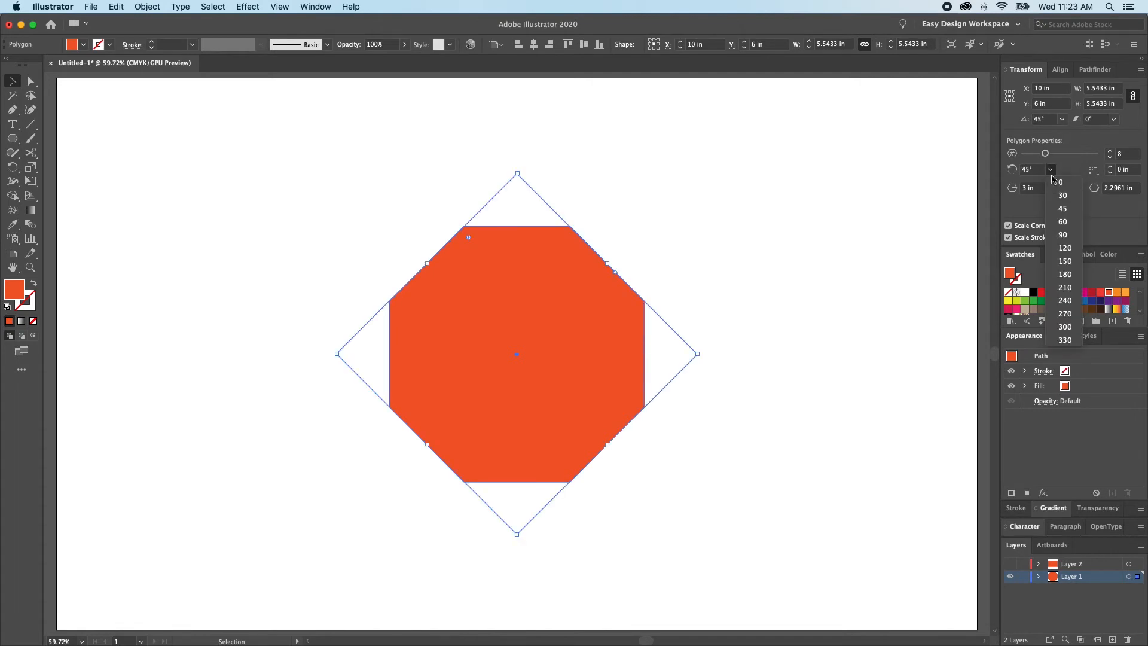
left_click(1062, 210)
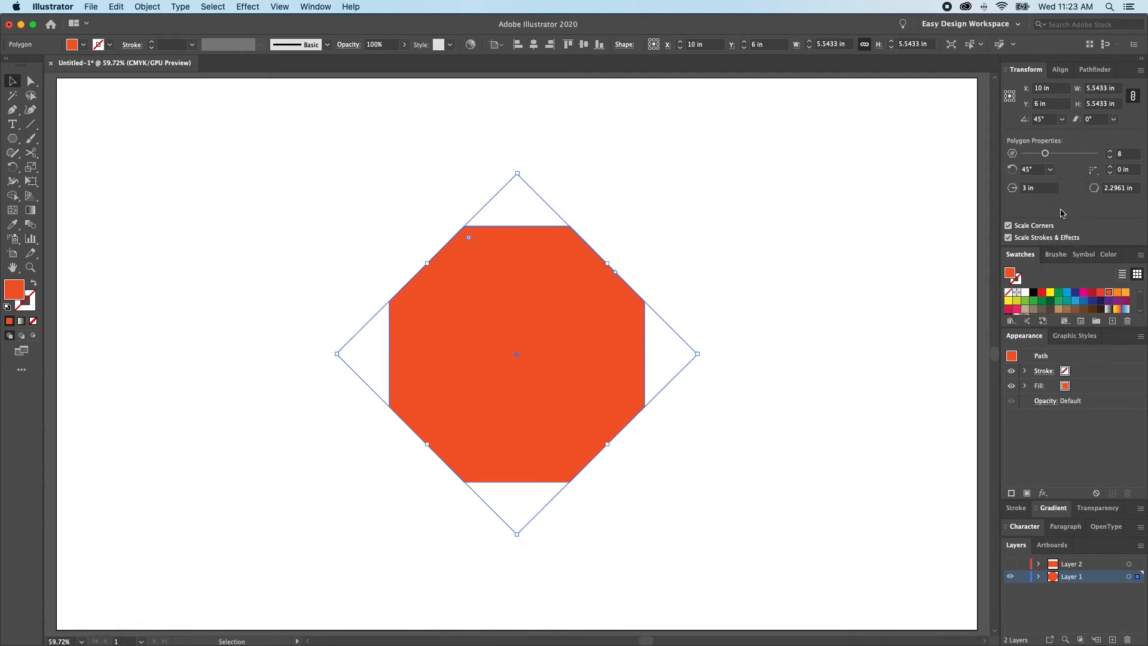
Rotate the octagon to 180° and reset its rotation angle to 0°
left_click(1051, 169)
left_click(1066, 275)
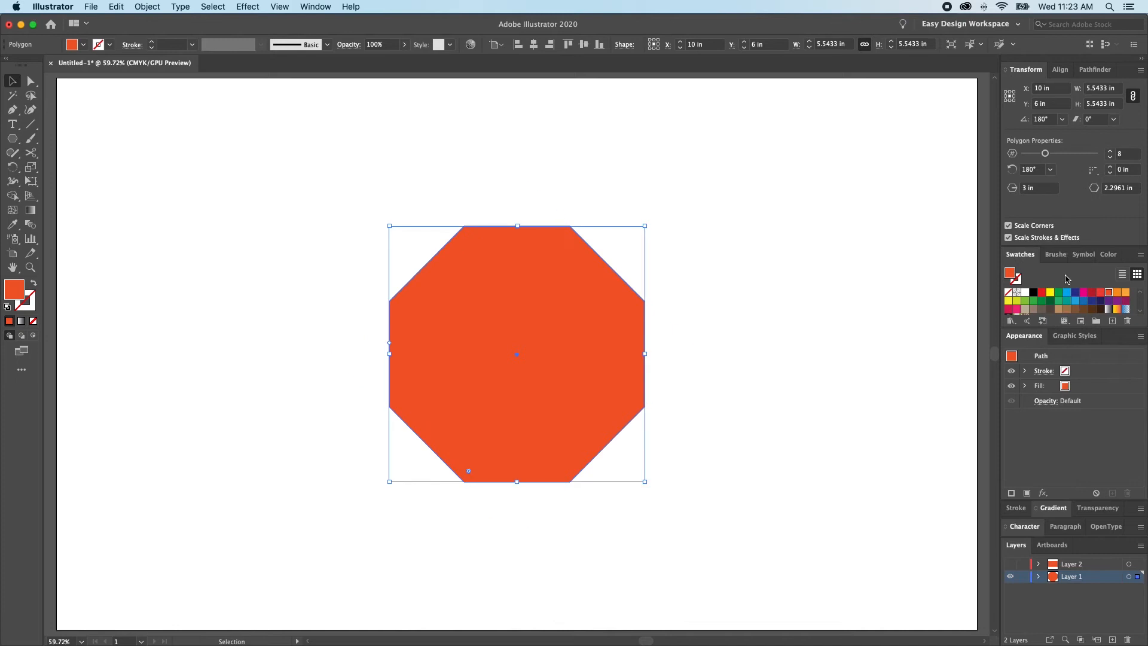
left_click(1051, 172)
left_click(1061, 183)
Enlarge the octagon by raising its polygon radius and adjusting its side length to 2.875 in
left_click(1023, 189)
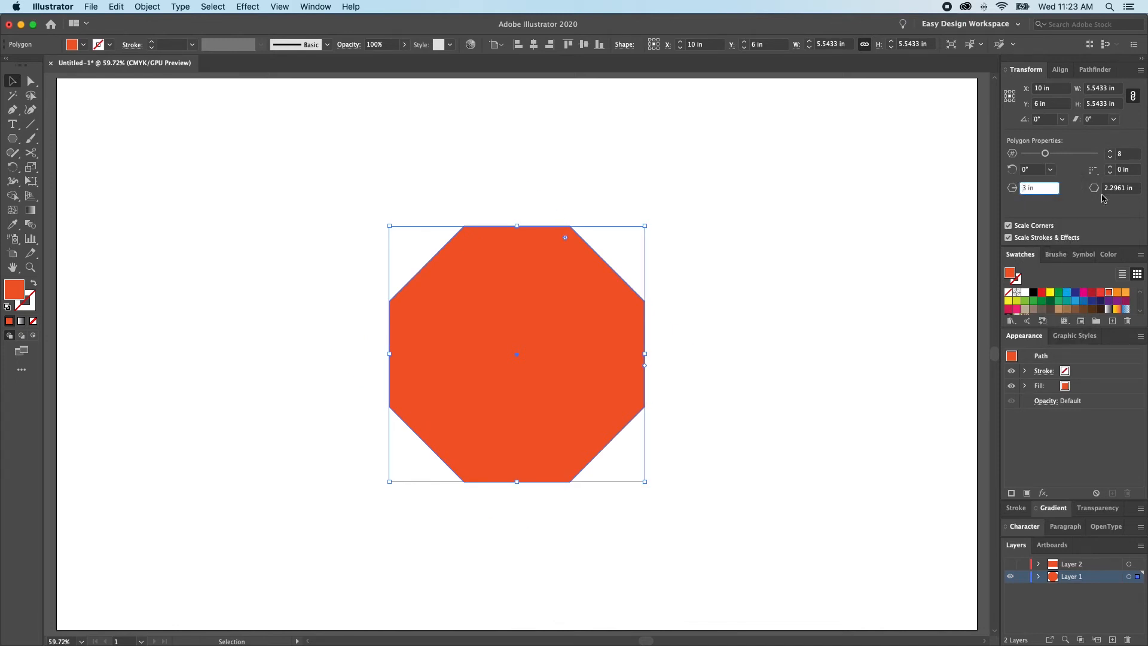
key("Up")
key("Up")
key("Up")
key("Up")
key("Up")
key("Tab")
key("Up")
key("Up")
key("Up")
key("Up")
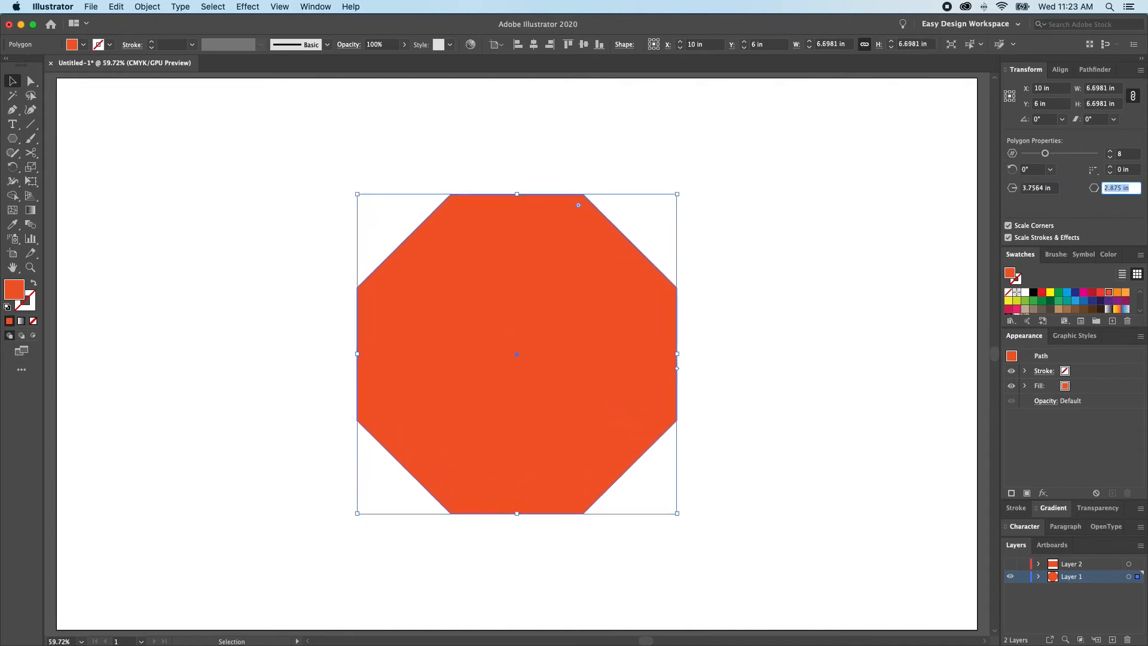
key("Down")
key("Down")
key("Down")
Delete the octagon from the artboard
left_click(838, 226)
left_click(616, 330)
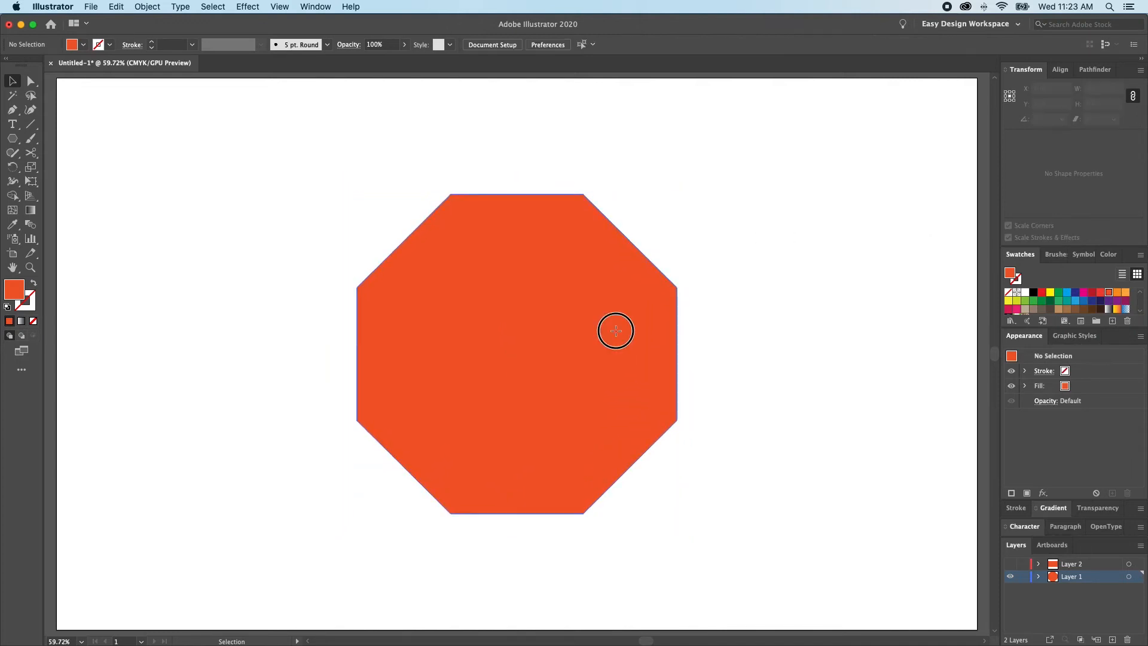
key("Delete")
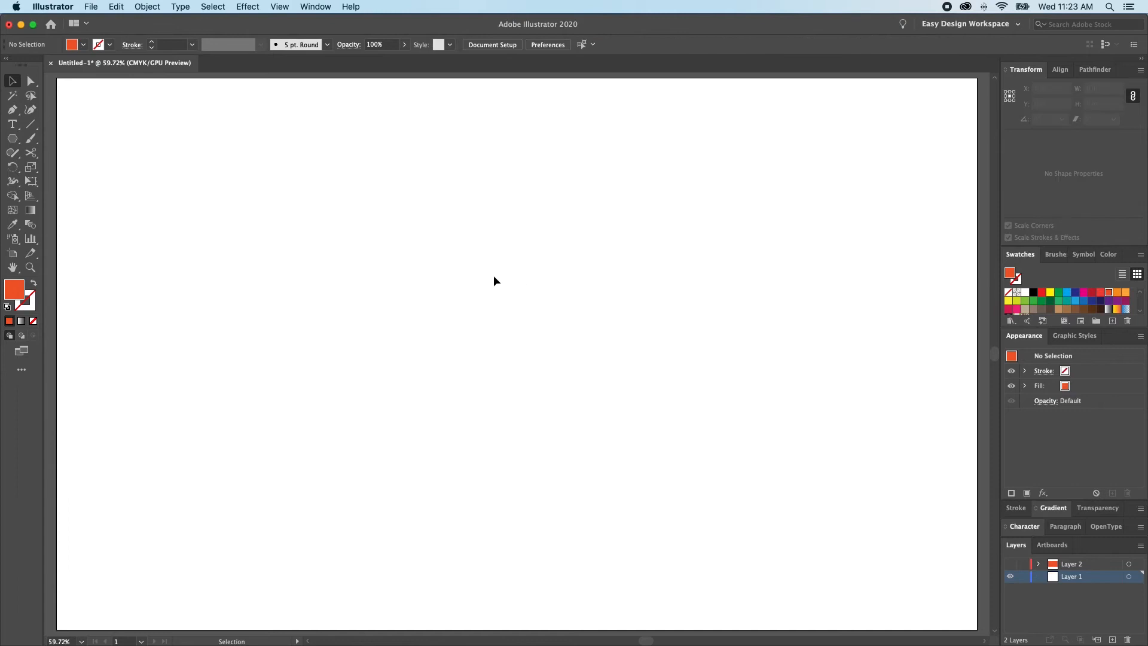
Draw a freehand polygon left of the artboard's center, raising and lowering its number of sides while drawing
left_click(15, 140)
left_click_drag(403, 268, 484, 424)
mouse_move(485, 424)
left_mouse_down()
mouse_move(475, 438)
mouse_move(467, 415)
mouse_move(473, 430)
mouse_move(431, 405)
mouse_move(484, 423)
left_mouse_up()
key("Up")
key("Up")
key("Up")
key("Down")
key("Down")
key("Down")
key("Up")
key("Up")
key("Up")
key("Down")
key("Down")
key("Down")
key("Down")
key("Down")
key("Down")
key("Down")
key("Down")
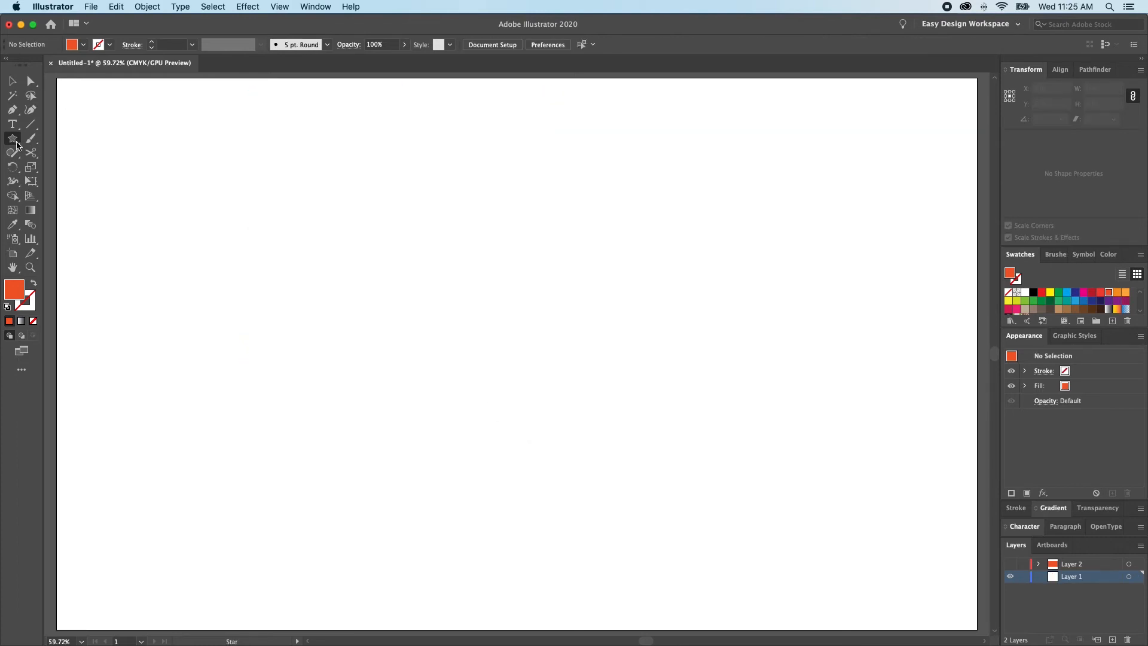
Draw an upright five-pointed star about 5.38 in wide and 5.11 in high with the Star tool
left_click(18, 145)
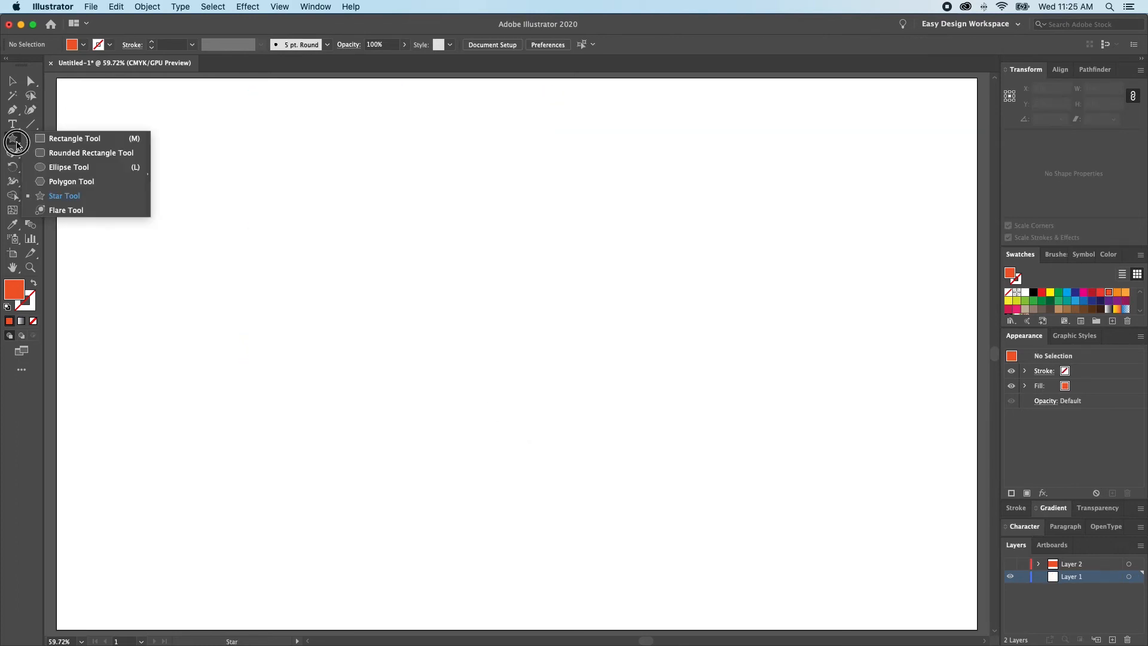
left_click(73, 197)
left_click_drag(474, 344, 551, 446)
key("v")
Delete the five-pointed star from the artboard
left_click(612, 360)
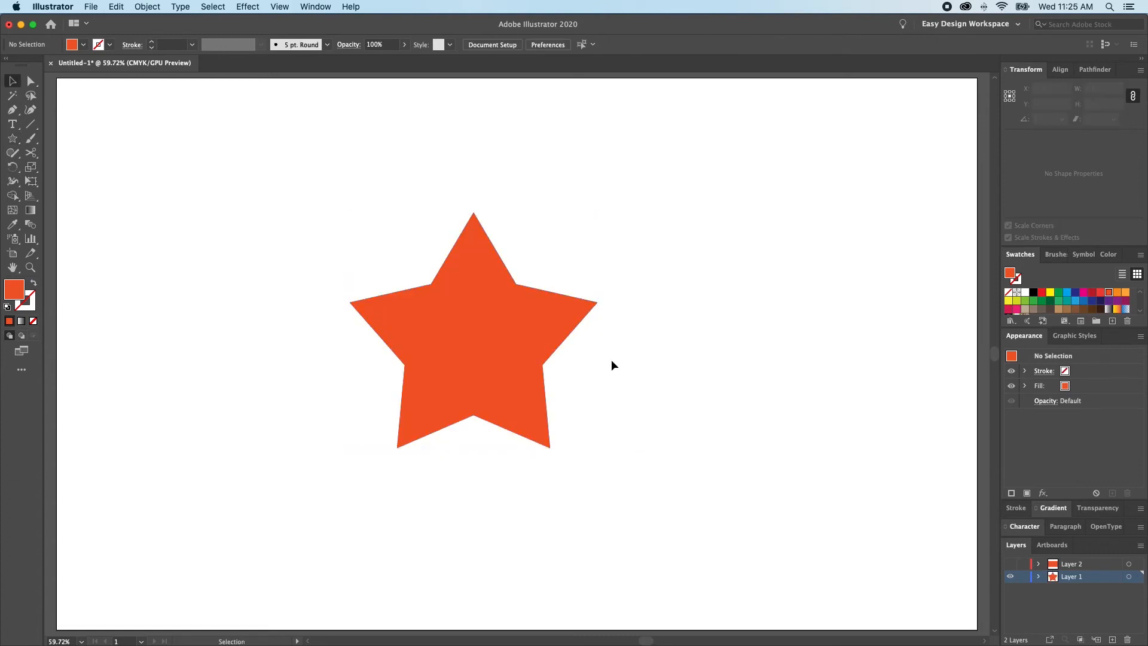
left_click(493, 342)
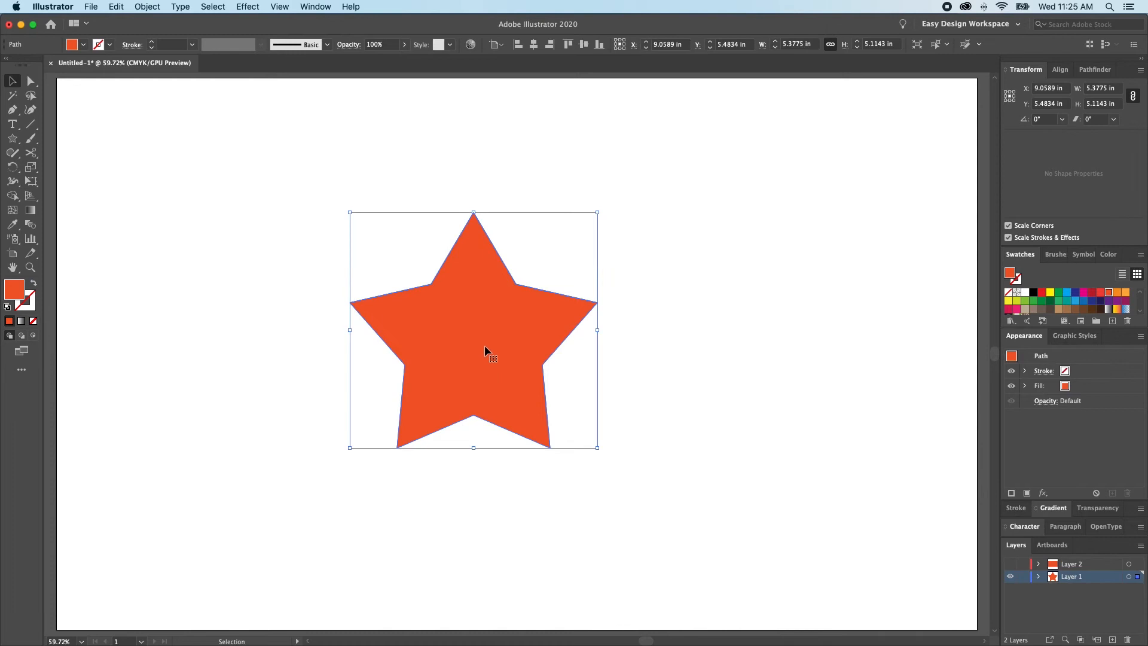
key("Delete")
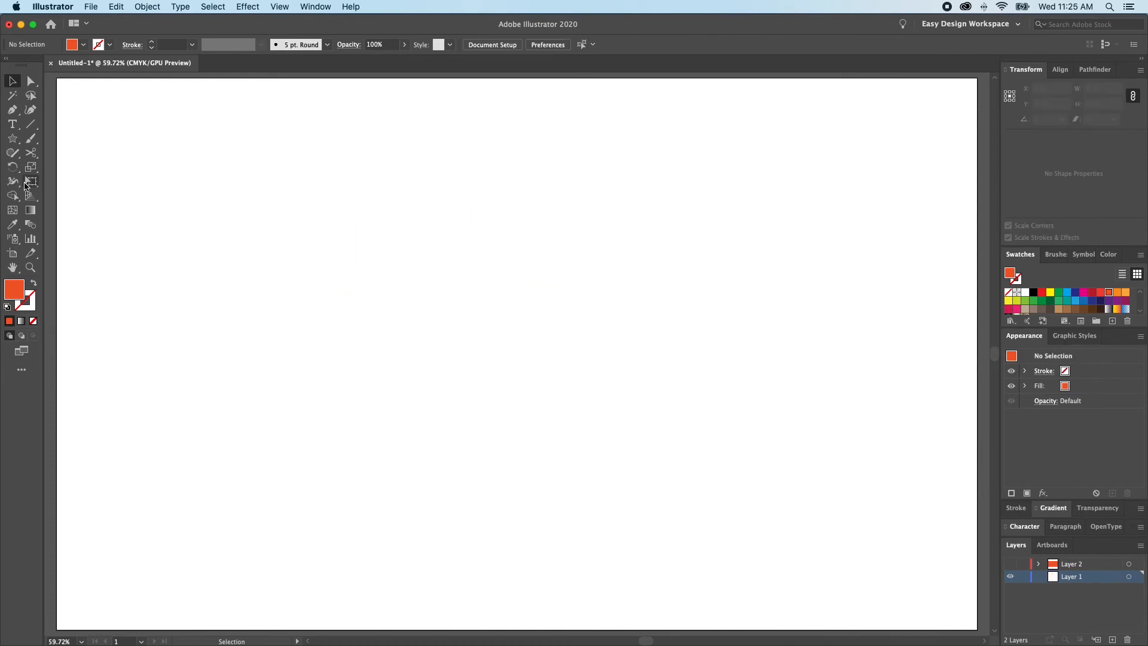
Draw a freehand star about 3.9 in wide, adding points while drawing until it has about 30
left_click(12, 138)
left_click_drag(396, 324, 442, 398)
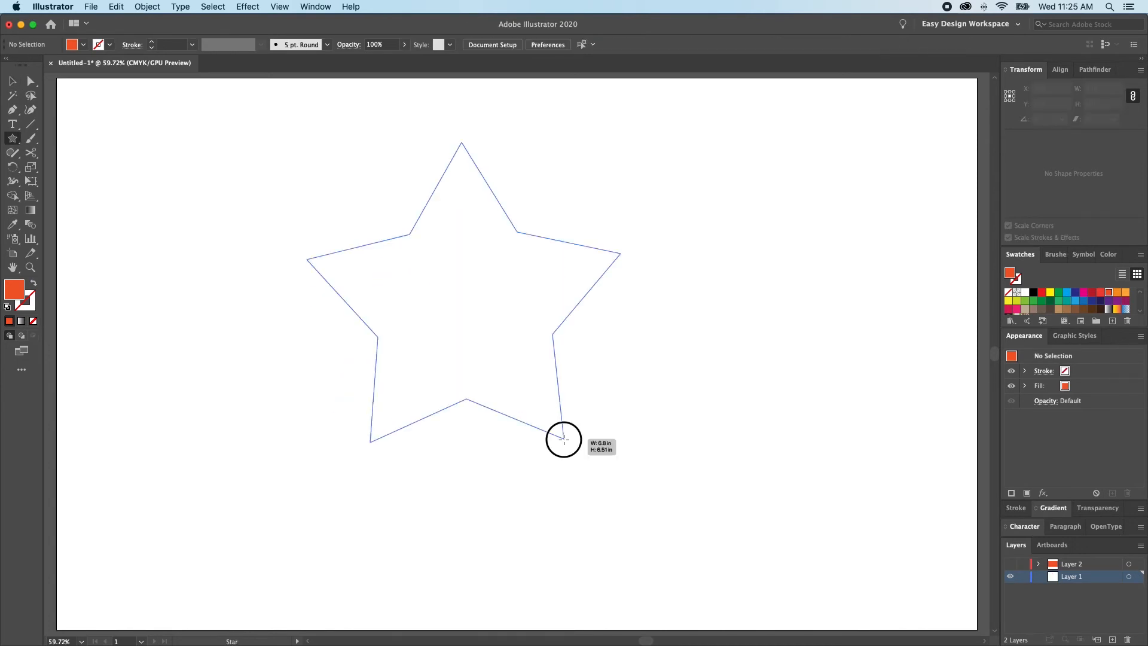
left_click_drag(564, 440, 497, 375)
key("Up")
key("Up")
key("Up")
key("Up")
key("Up")
key("Up")
key("Up")
key("Up")
key("Up")
key("Up")
key("Up")
key("Up")
key("Up")
key("Up")
key("Up")
key("Up")
key("Up")
key("Up")
key("Up")
key("Up")
key("Up")
key("Up")
key("Up")
key("Up")
key("Up")
key("Up")
key("Up")
key("Up")
key("Up")
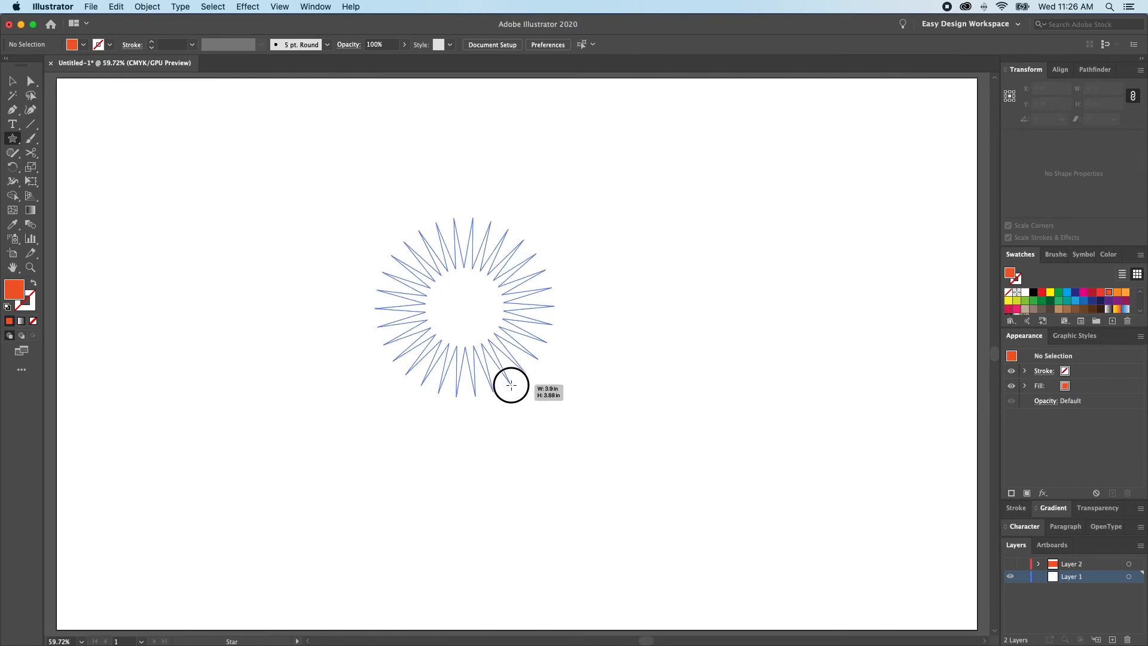
Stretch the starburst into long thin rays around a small center and add more points to it
left_click_drag(512, 386, 630, 569)
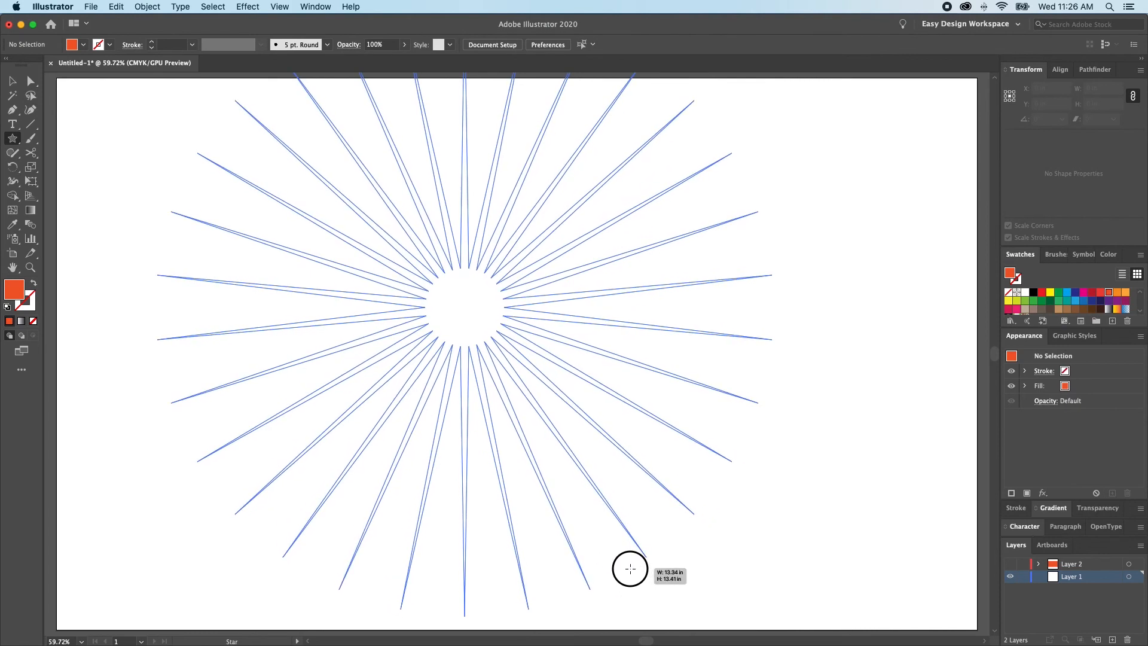
left_click_drag(630, 568, 523, 428)
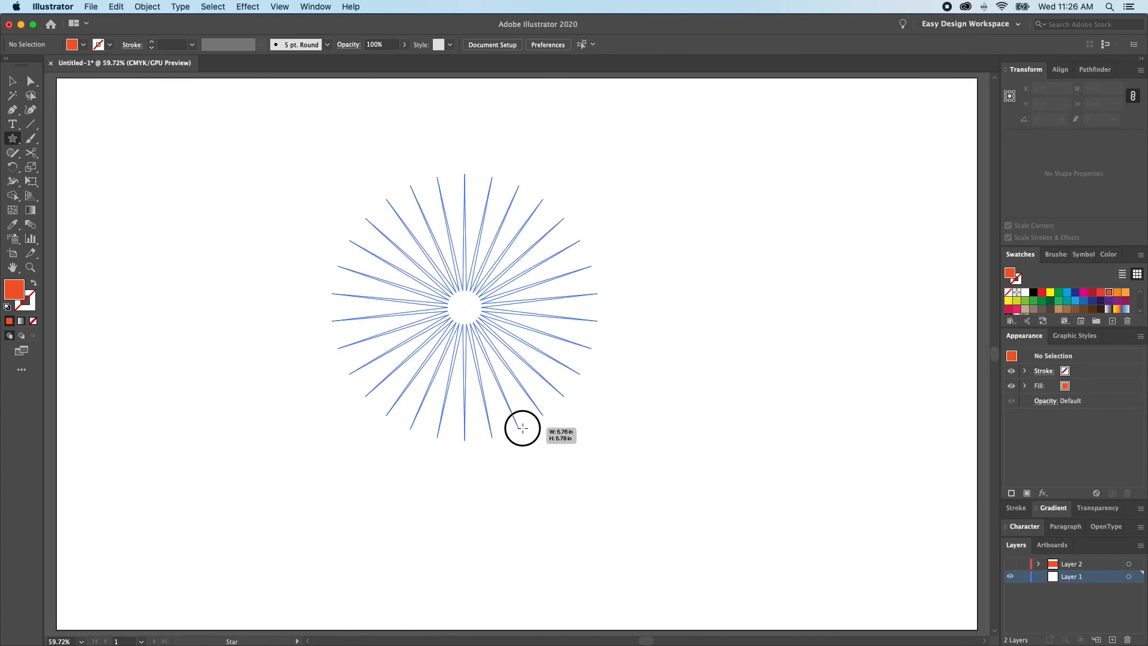
left_click_drag(523, 428, 662, 581)
key("Up")
key("Up")
key("Up")
key("Up")
key("Up")
key("Up")
key("Up")
key("Up")
key("Up")
key("Up")
key("Up")
key("Up")
key("Up")
key("Up")
key("Up")
key("Up")
Move the finished starburst slightly toward the artboard's center and delete it
key("v")
left_click_drag(465, 308, 494, 321)
left_click(826, 393)
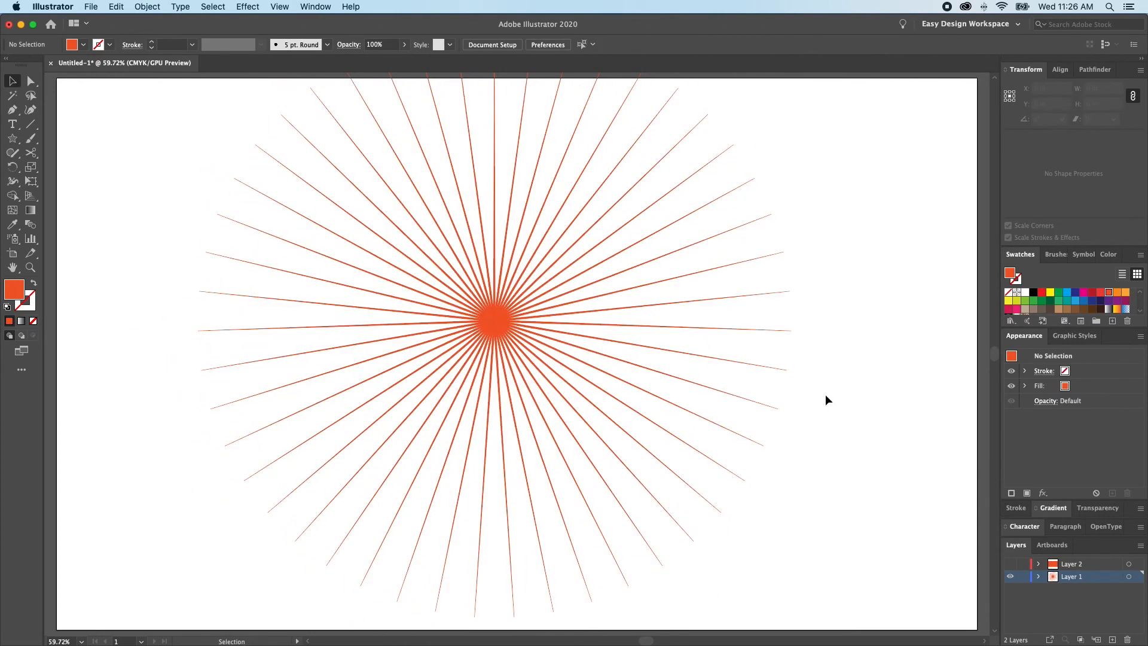
left_click(525, 320)
key("Delete")
Show Layer 2 with the orange background and make it the active layer
left_click(14, 141)
left_click(1010, 564)
left_click(1076, 565)
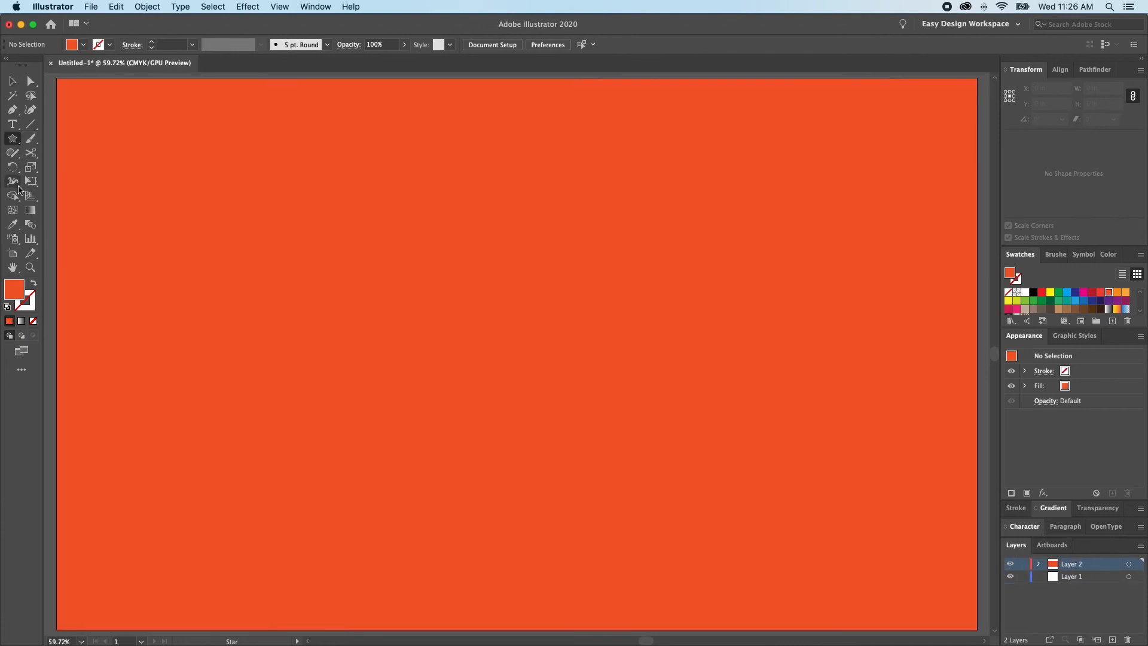
Start a flare left of the background's center with the Flare tool, using a center diameter of 500 pt
left_click_drag(13, 138, 67, 210)
left_click(389, 393)
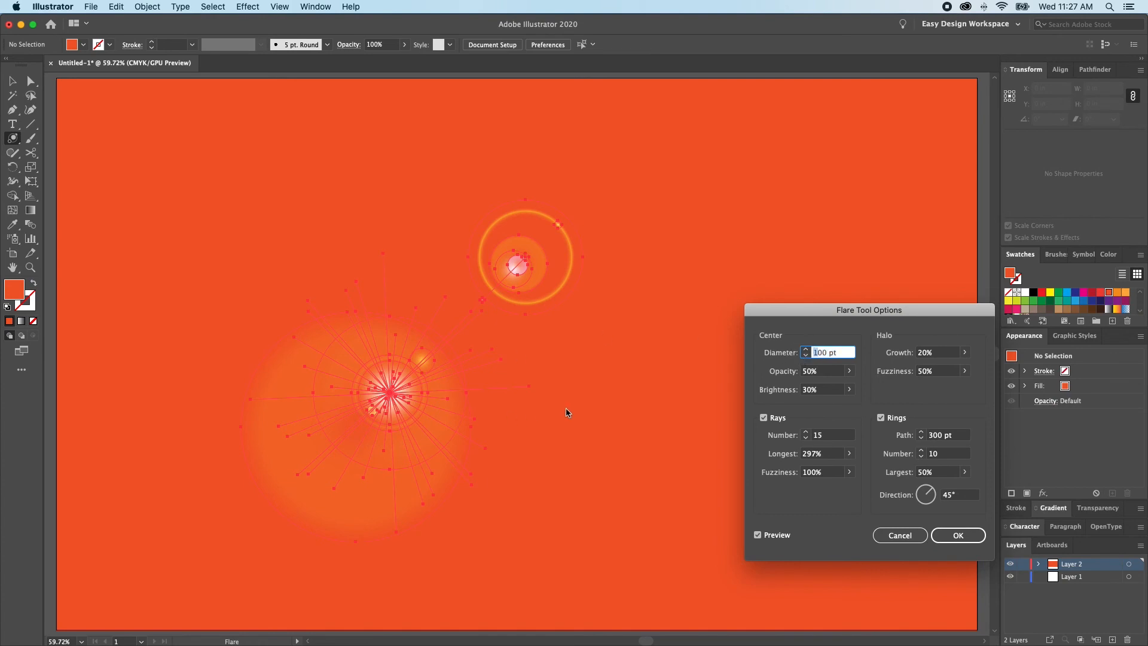
type("5")
key("Tab")
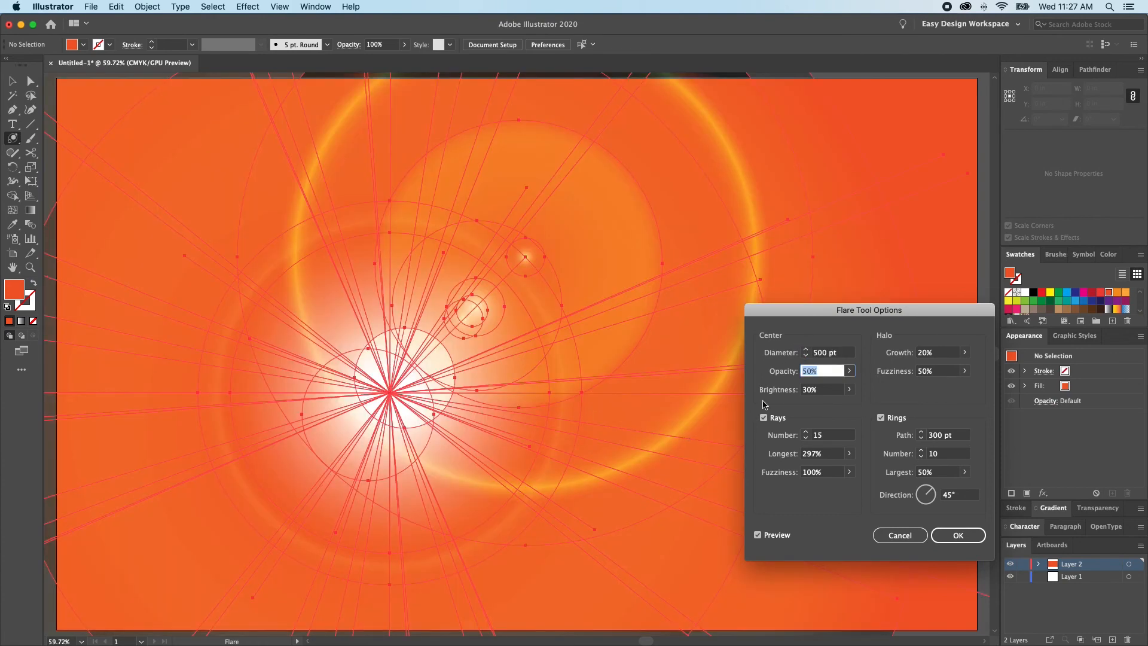
Set the flare's center diameter to 100 pt
key("shift+Tab")
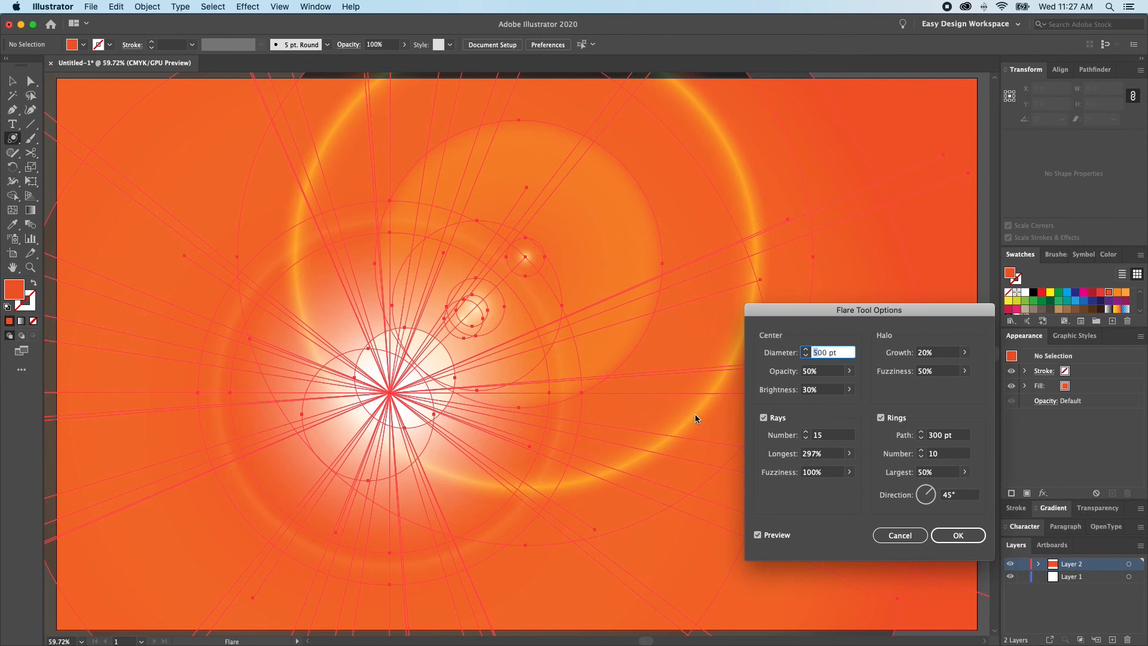
type("1")
key("Tab")
key("Tab")
key("Tab")
key("Tab")
key("Tab")
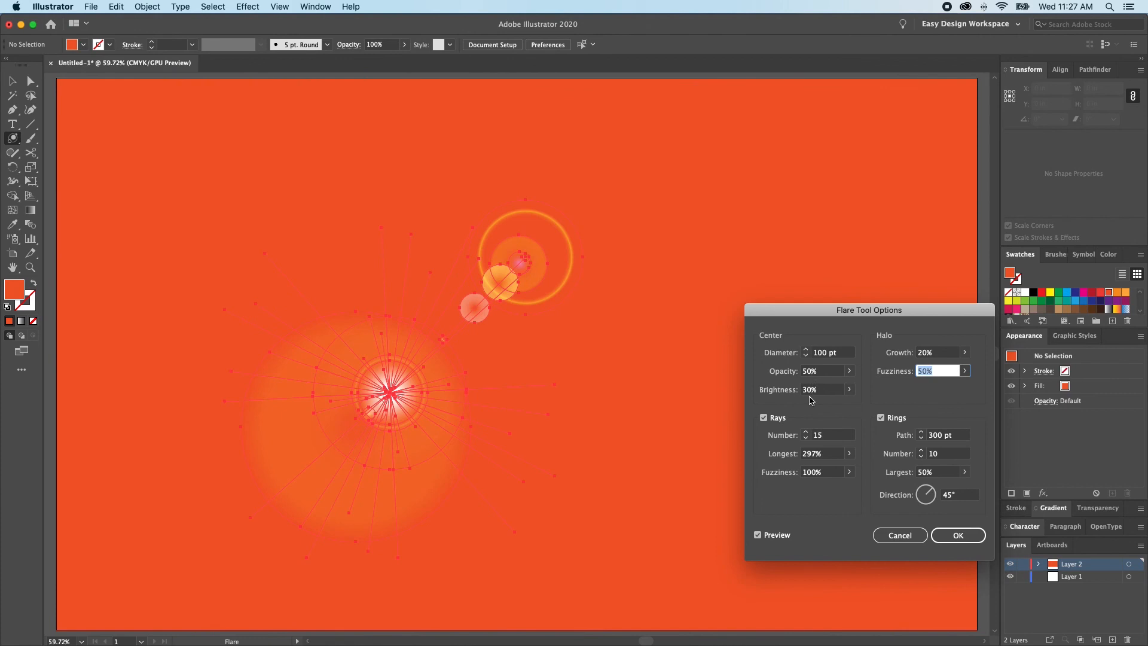
Adjust the flare's center brightness, settle on 30%, and create the flare
left_click(850, 390)
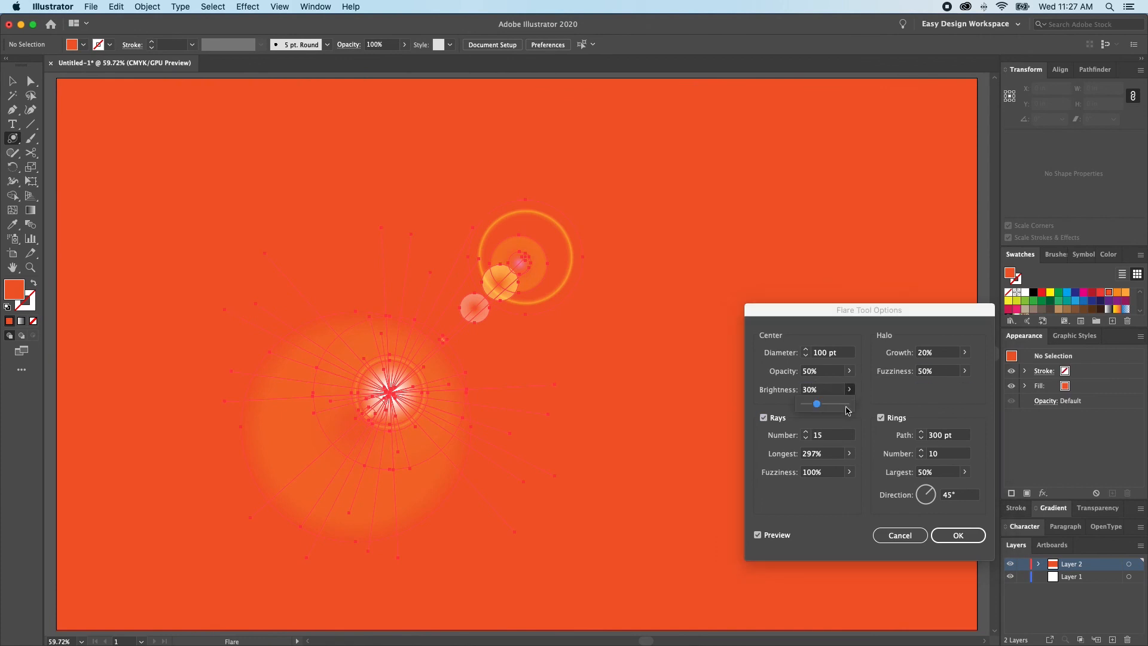
mouse_move(817, 405)
left_mouse_down()
mouse_move(843, 407)
mouse_move(808, 408)
mouse_move(818, 406)
left_mouse_up()
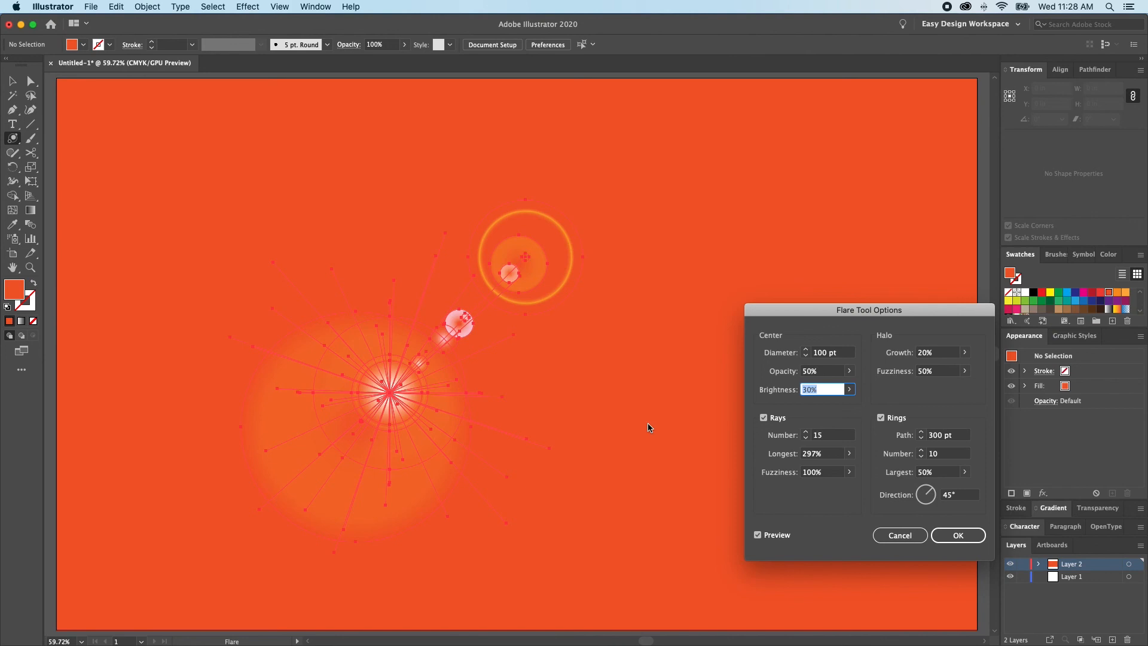
left_click(941, 531)
Move the flare slightly up and to the right on the orange background
key("v")
left_click_drag(448, 375, 472, 354)
left_click(731, 346)
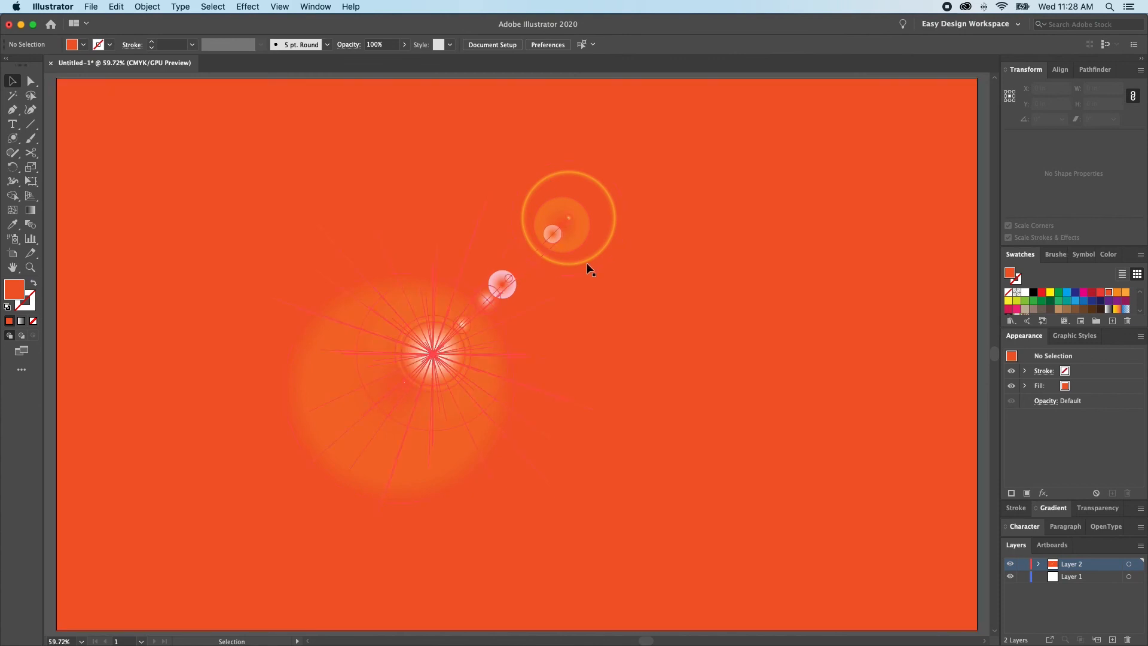
Delete the orange background rectangle behind the flare and undo the deletion
left_click(826, 347)
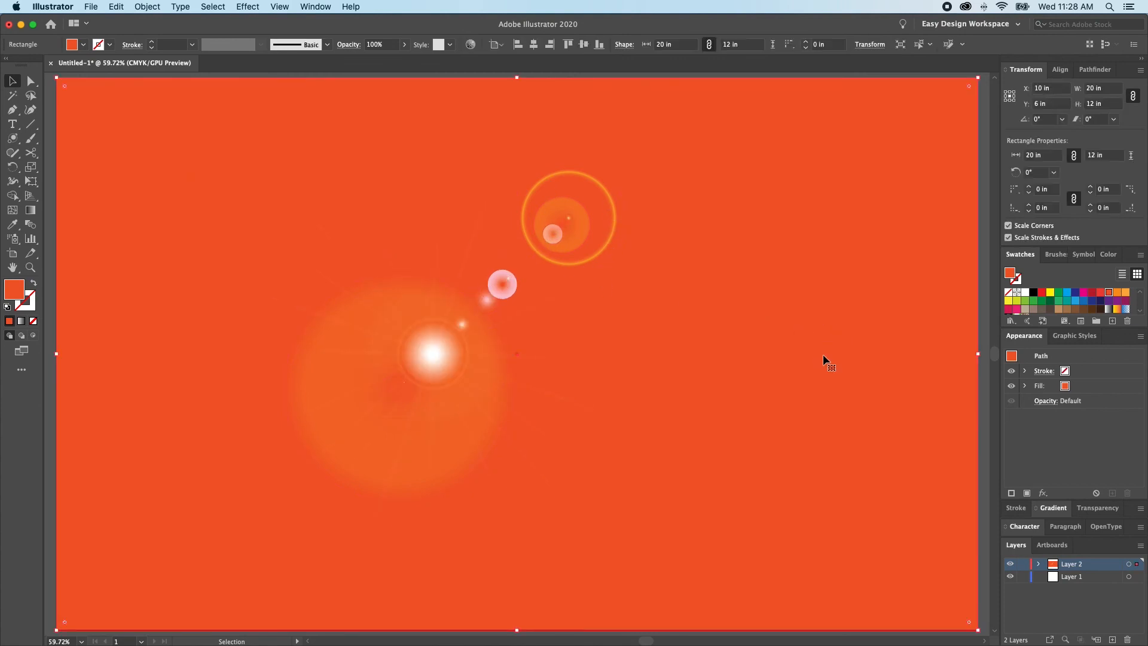
key("Delete")
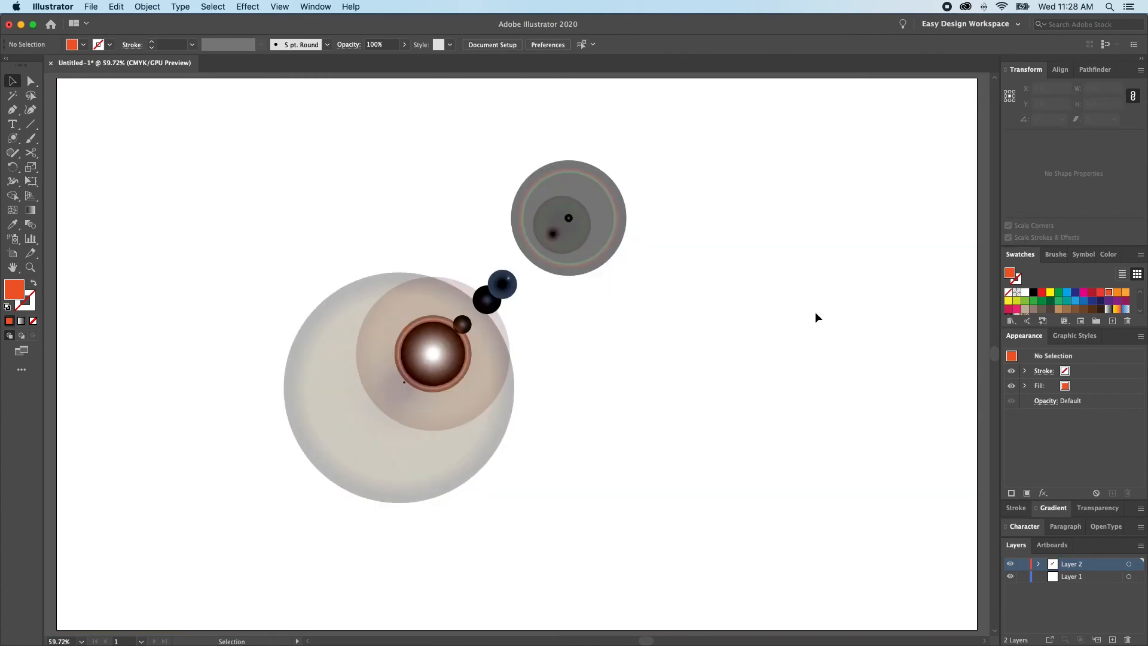
key("super+z")
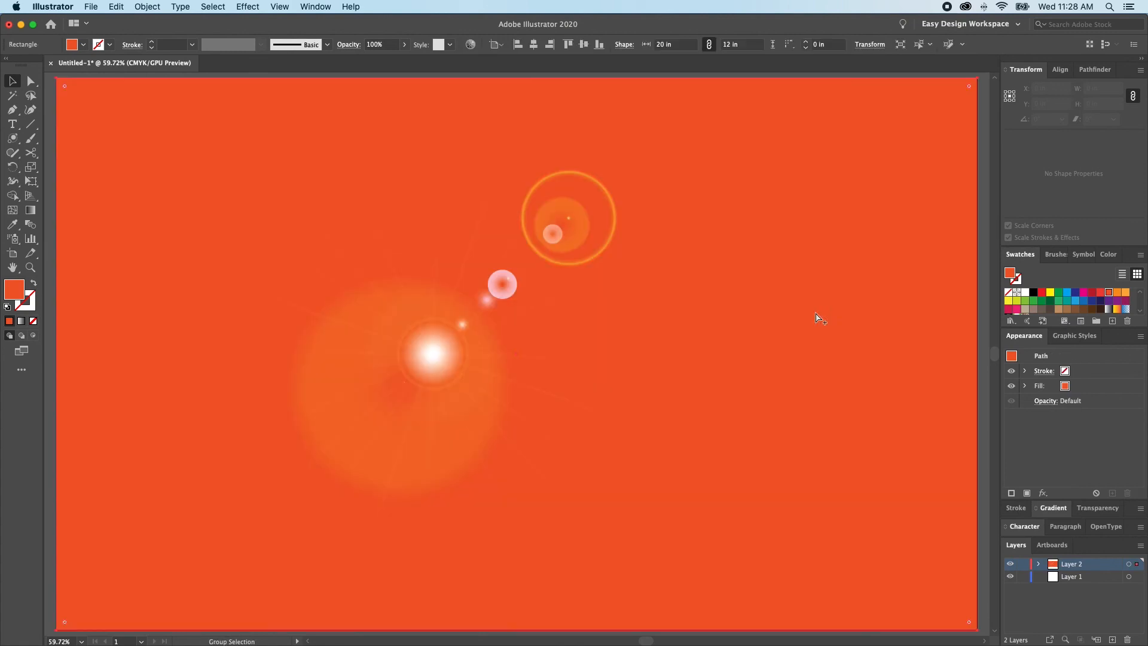
Try red, dark green and pink fills on the background rectangle, restore its orange fill, and deselect it
key("super+shift+a")
left_click(839, 323)
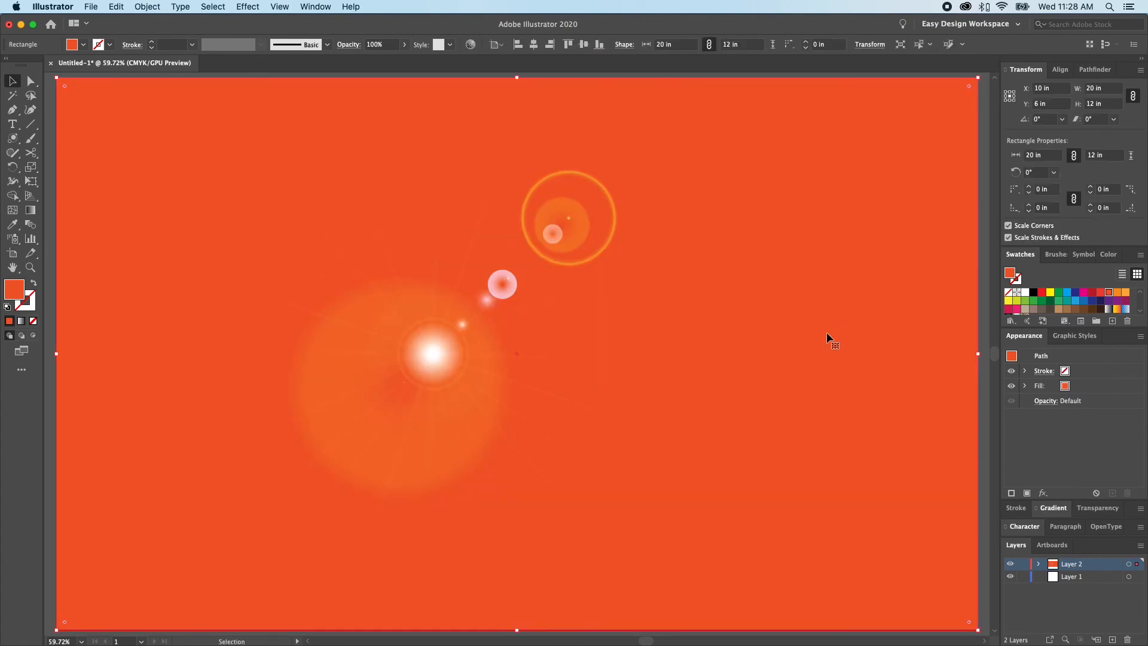
left_click(1076, 301)
left_click(1042, 293)
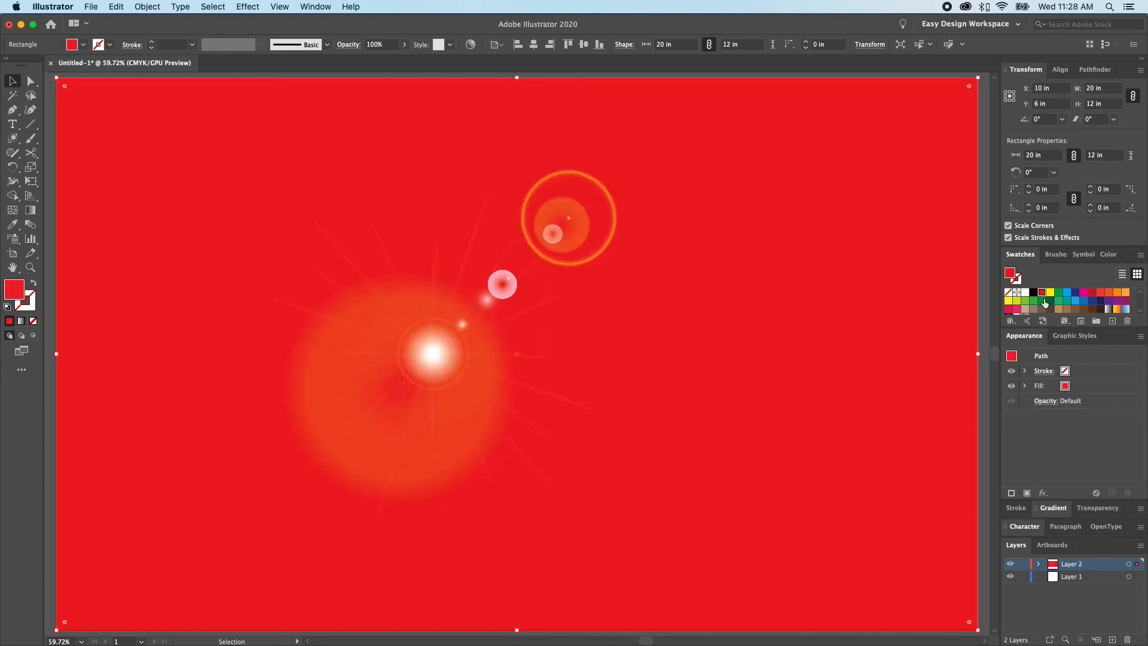
left_click(1050, 301)
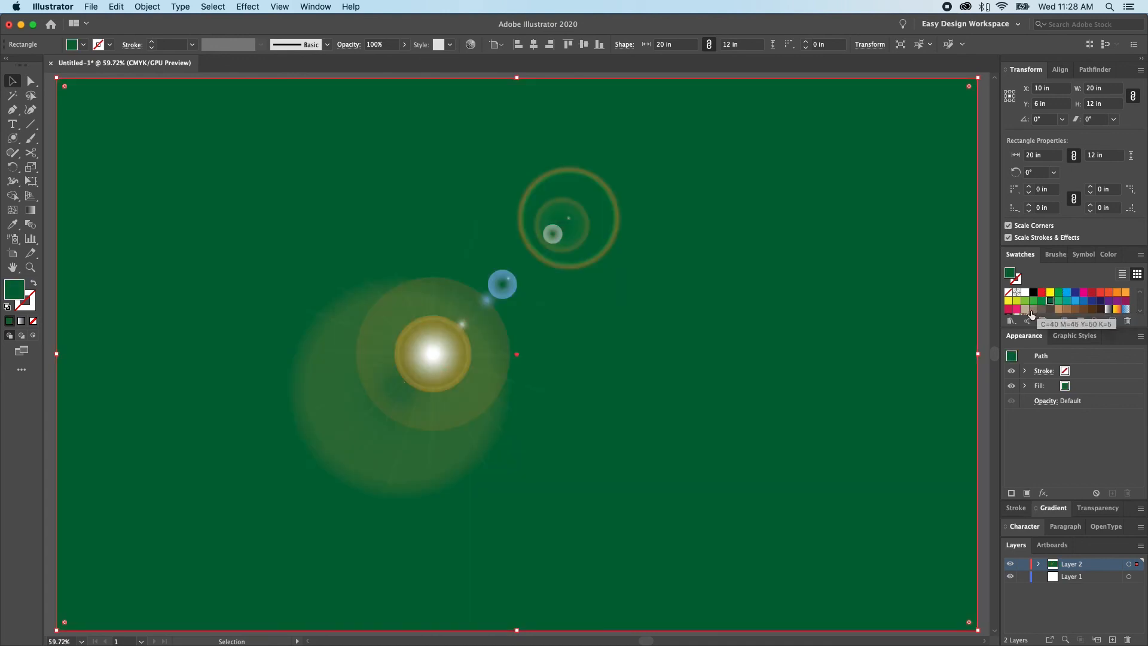
left_click(1018, 309)
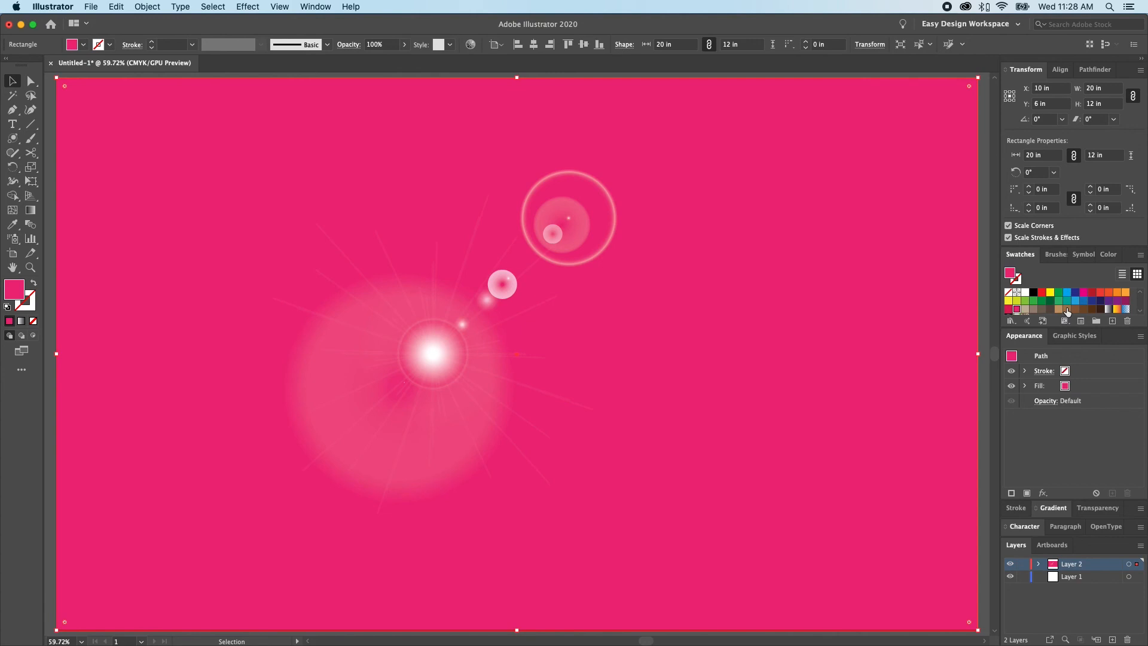
left_click(1109, 292)
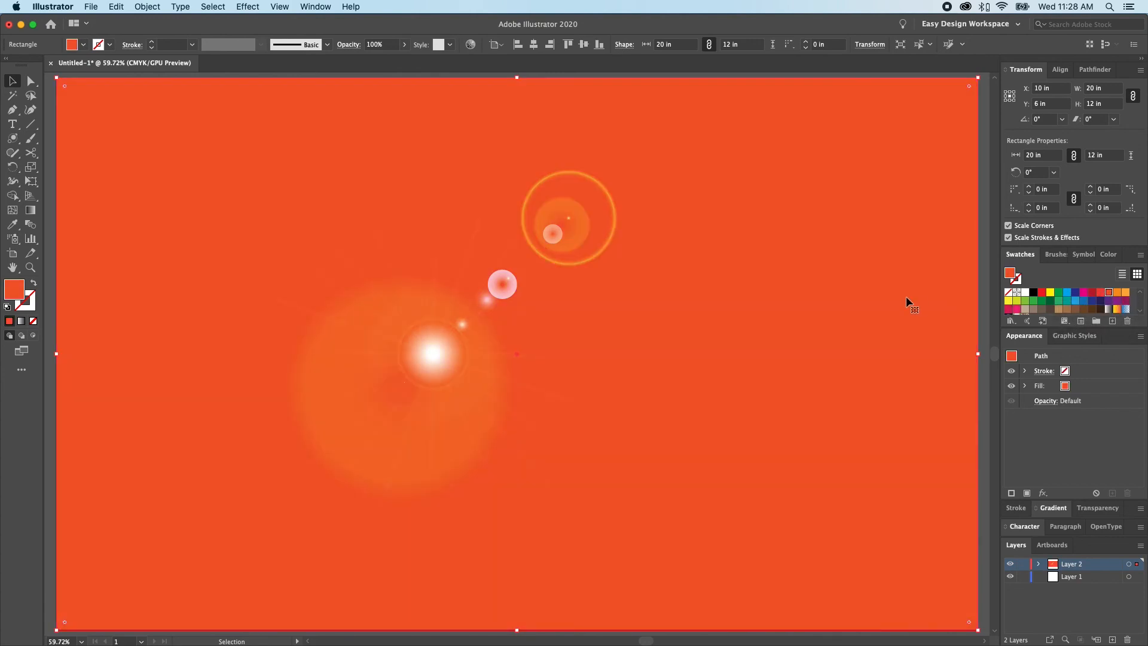
key("super+shift+a")
key("b")
key("v")
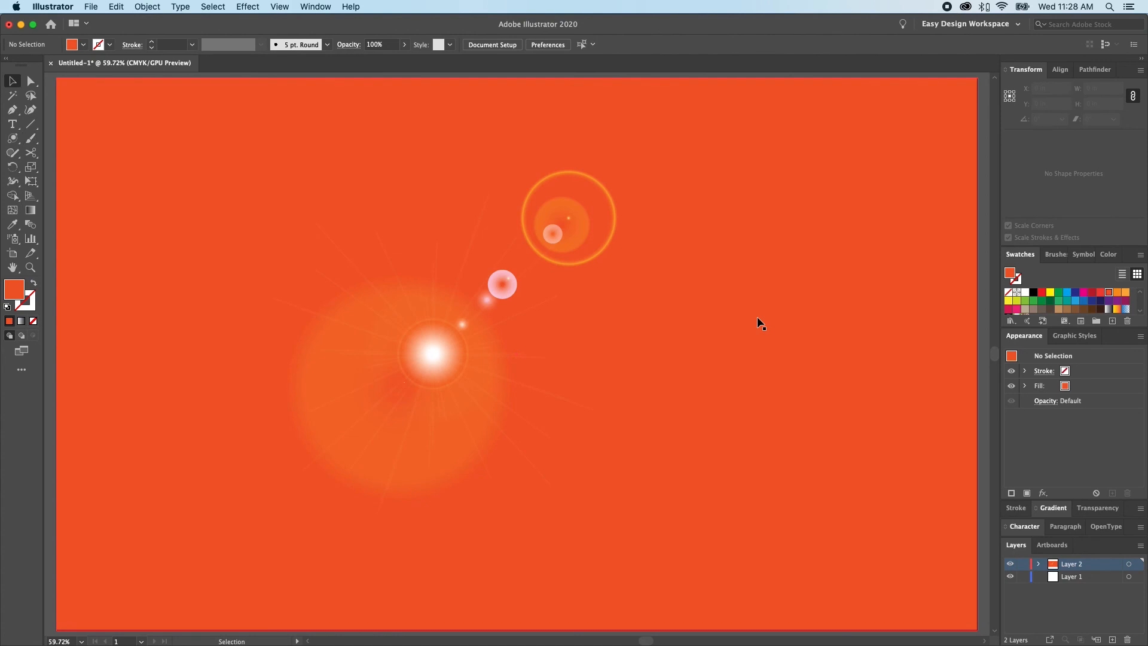